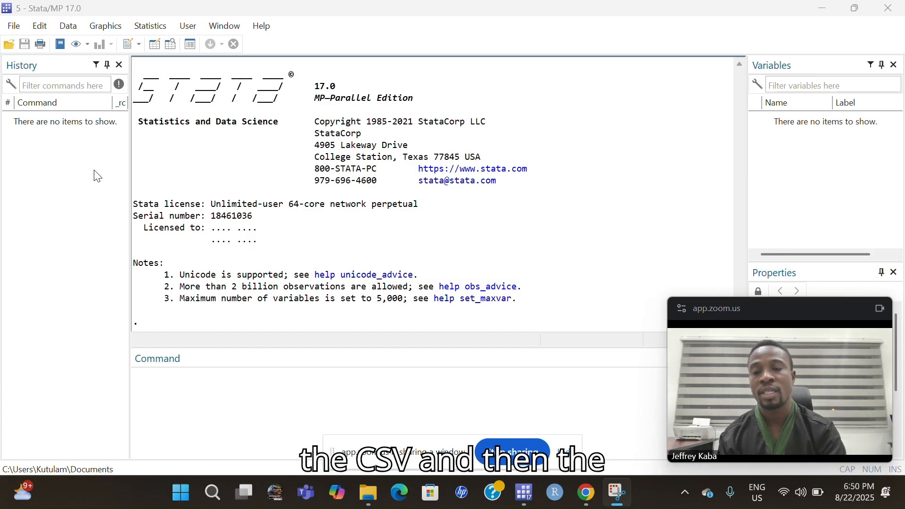
# - Look over the export, log and import options, and start an Excel spreadsheet import
pyautogui.click(14, 27)
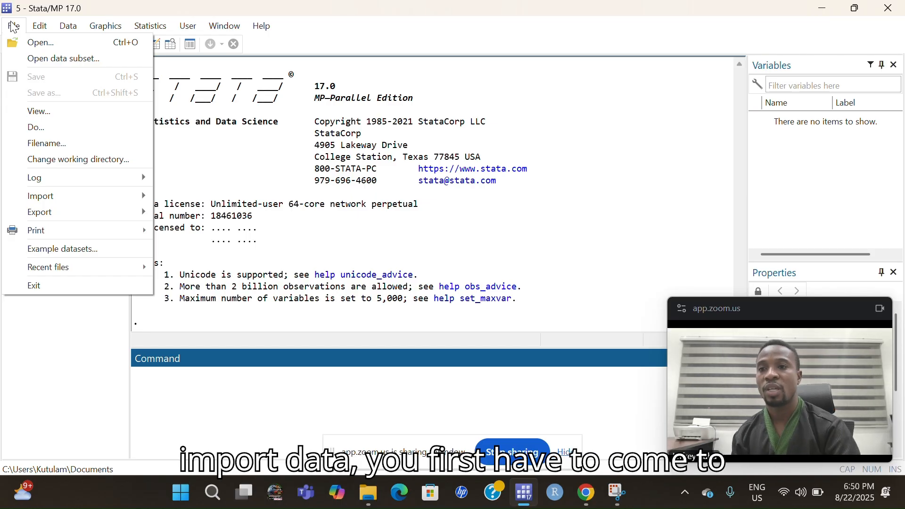
pyautogui.click(16, 24)
pyautogui.click(16, 25)
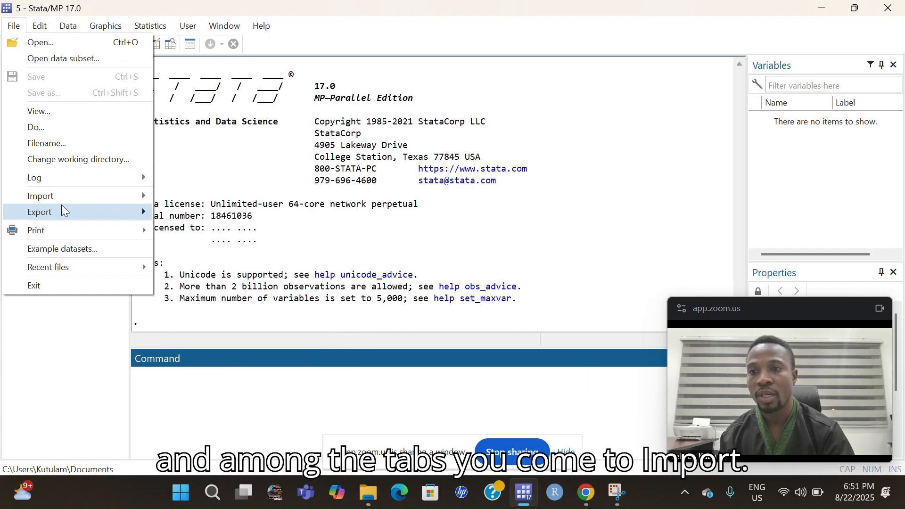
pyautogui.moveTo(75, 195)
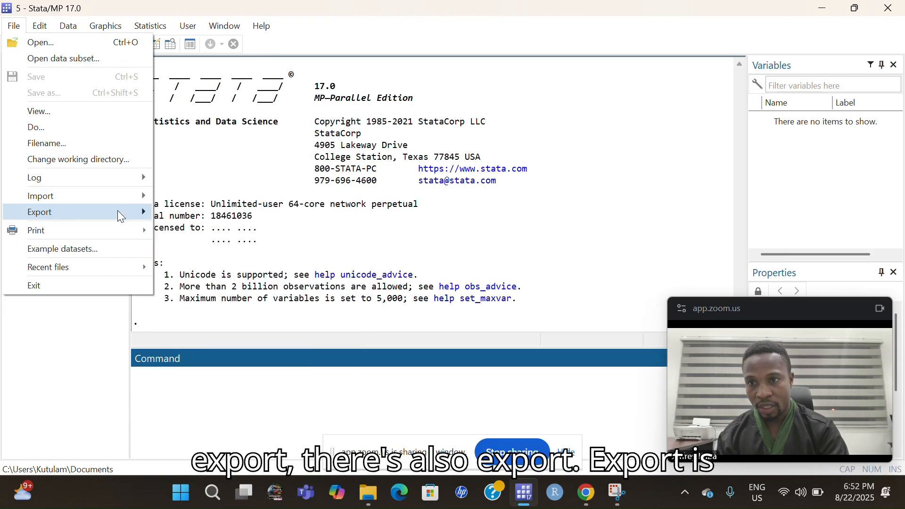
pyautogui.moveTo(118, 211)
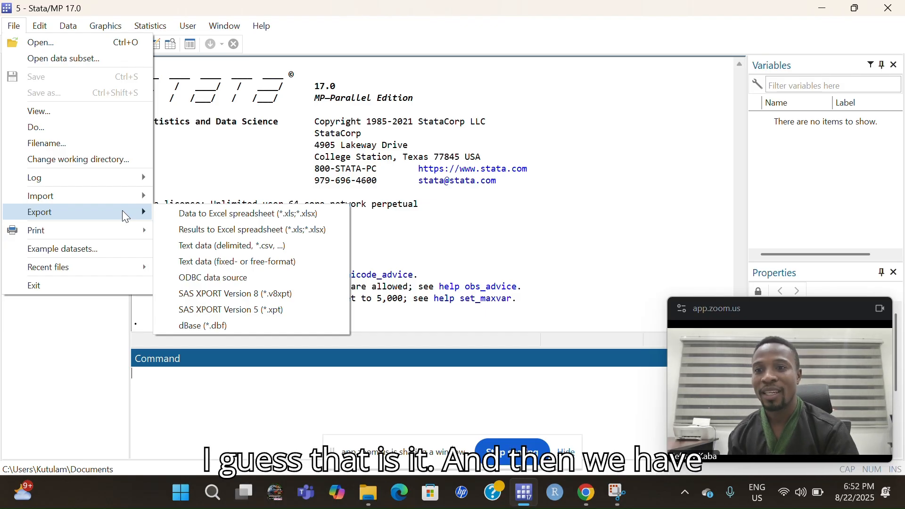
pyautogui.moveTo(96, 182)
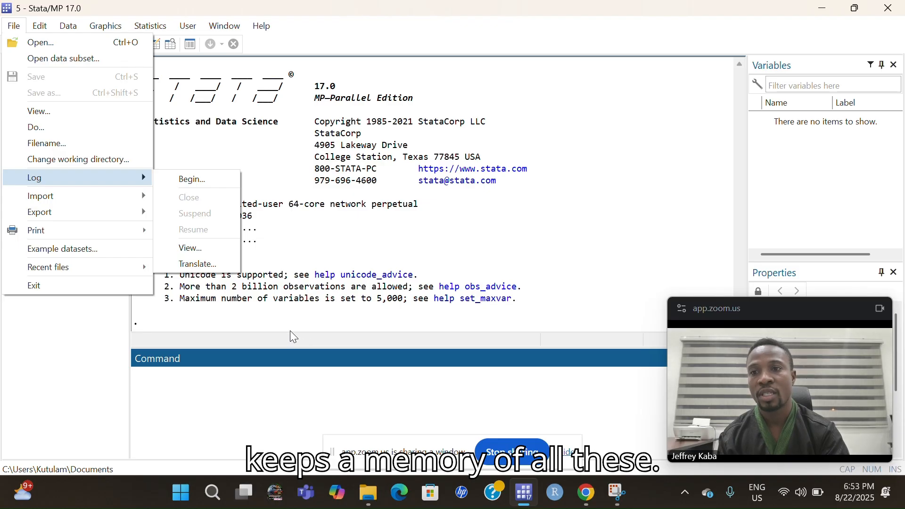
pyautogui.moveTo(125, 207)
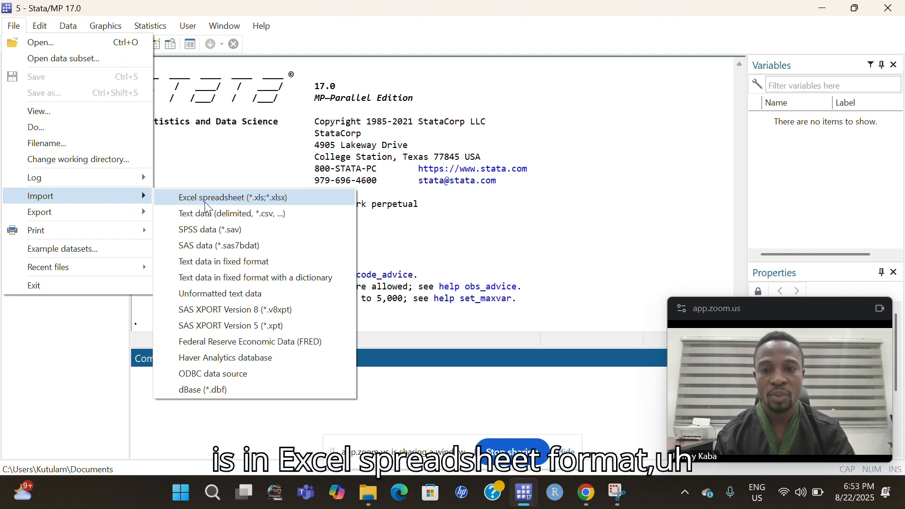
pyautogui.click(232, 199)
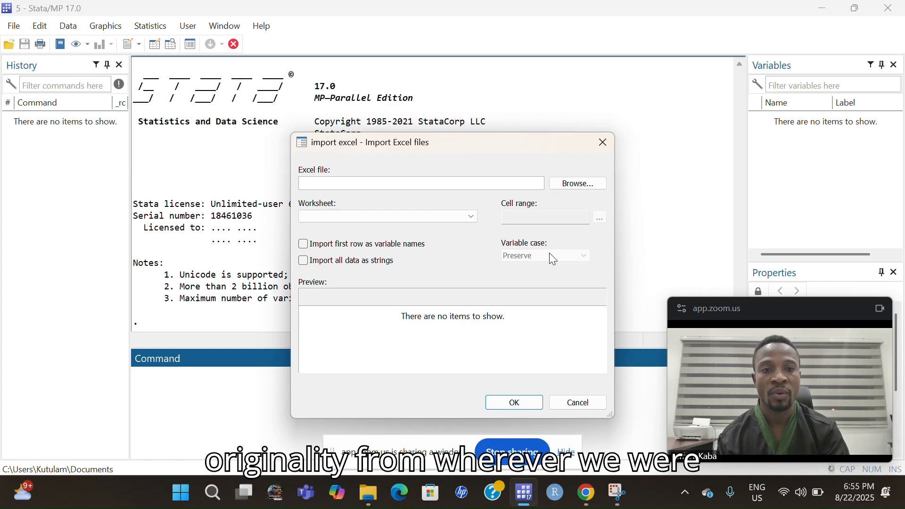
# - Browse for the Excel file in the Introduction to Stata (importing) folder under Documents, Online Trainings
pyautogui.click(574, 187)
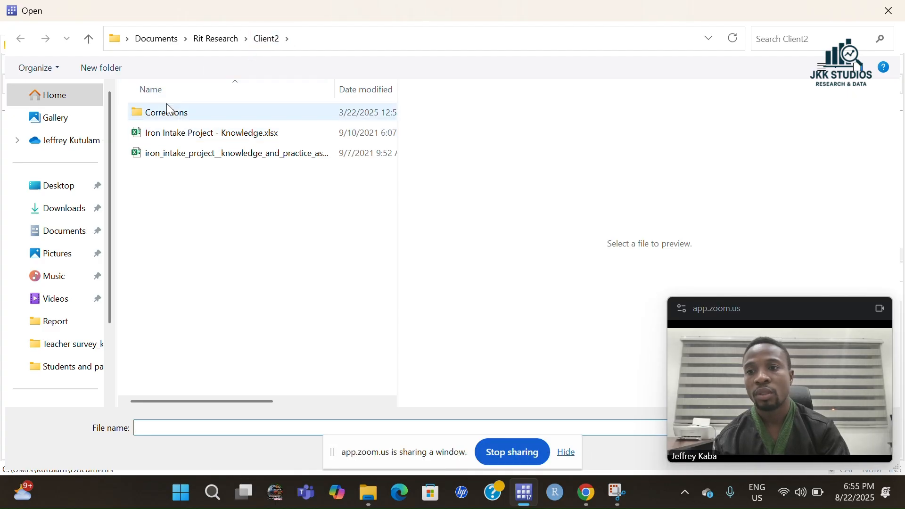
pyautogui.click(51, 238)
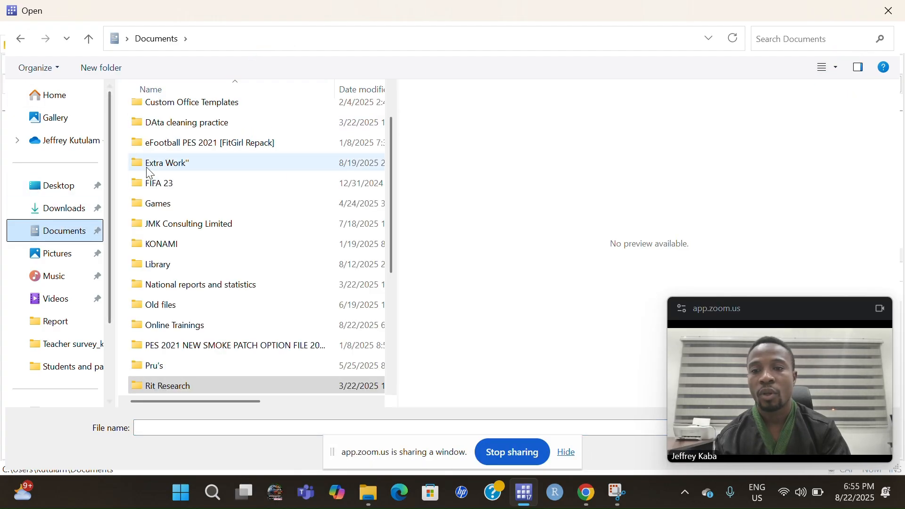
pyautogui.doubleClick(147, 165)
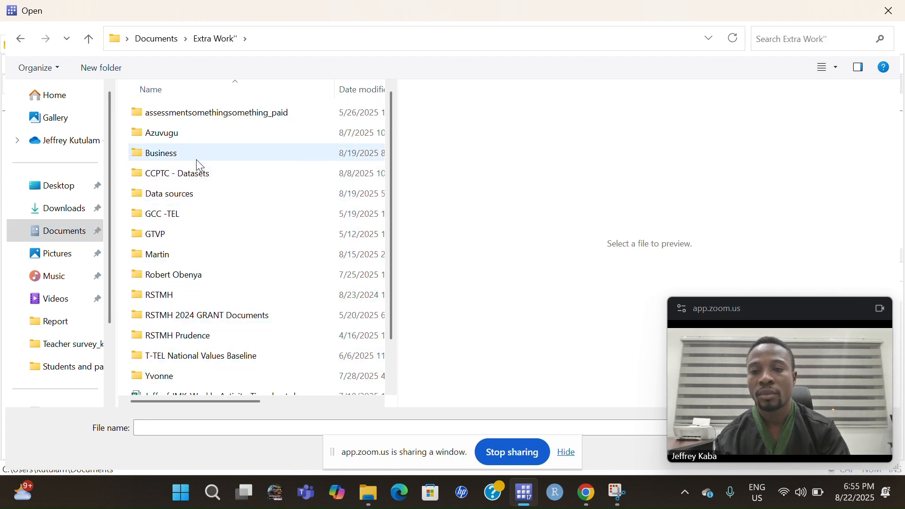
pyautogui.click(165, 40)
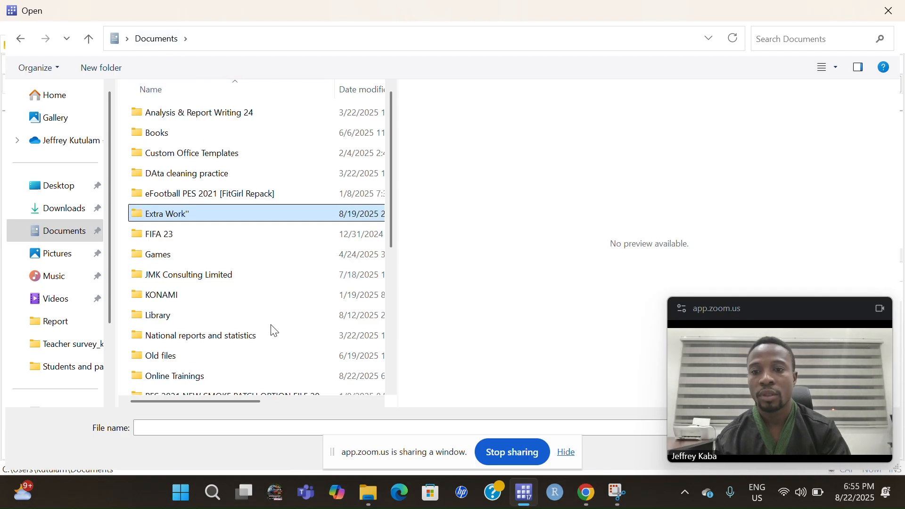
pyautogui.scroll(-4, 274, 331)
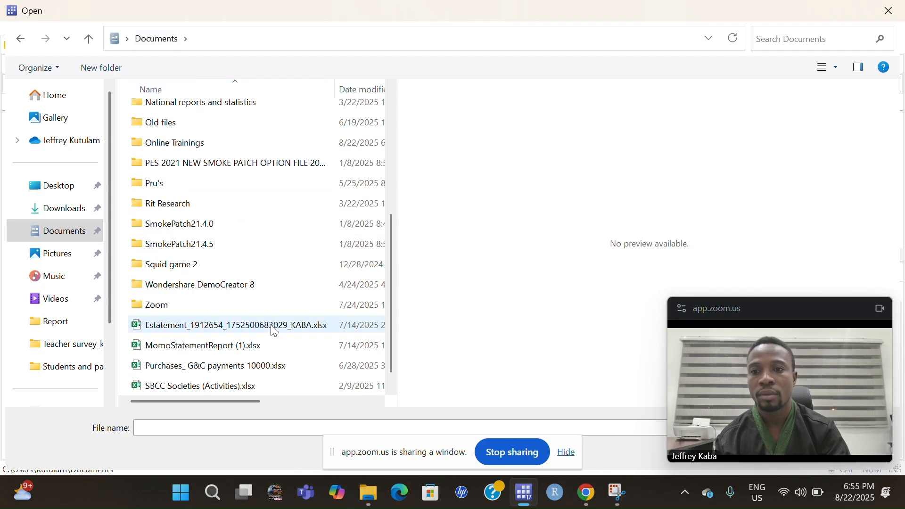
pyautogui.doubleClick(194, 143)
pyautogui.click(232, 113)
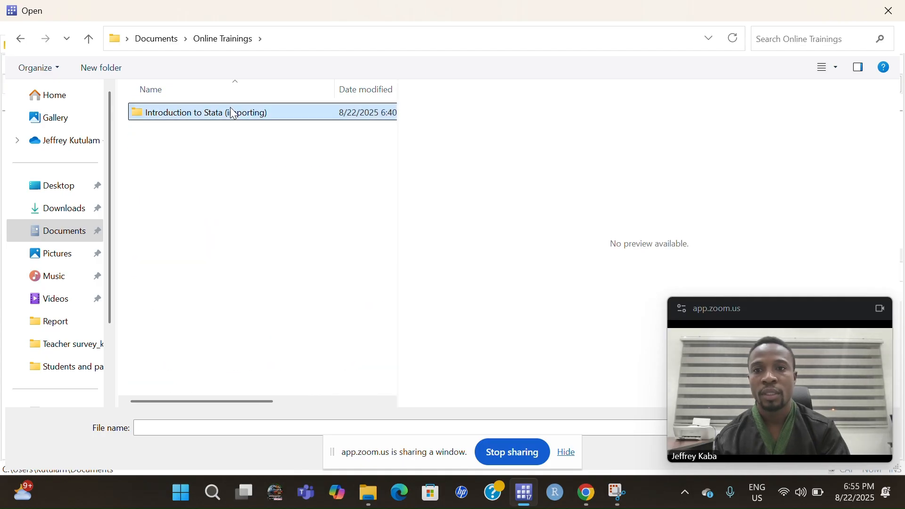
pyautogui.doubleClick(232, 113)
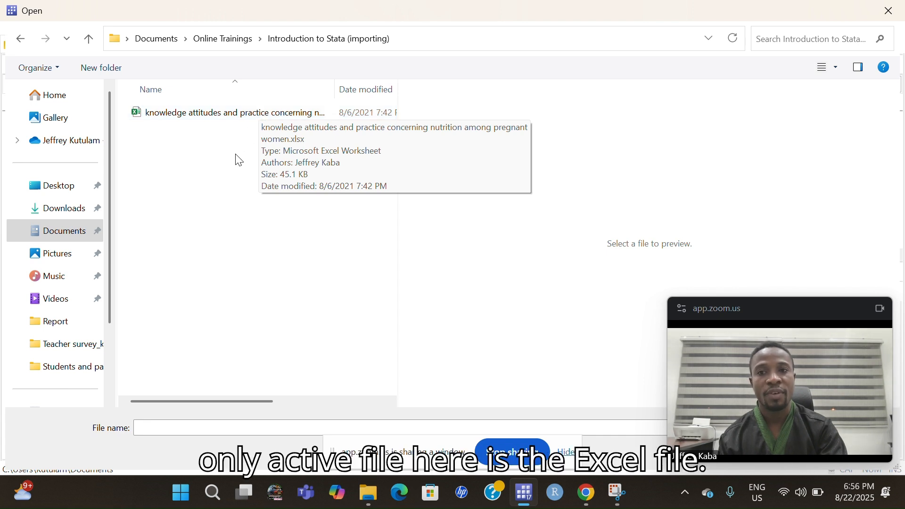
# - Load the workbook "knowledge attitudes and practice concerning nutrition among pregnant women.xlsx" into the Excel import
pyautogui.click(270, 118)
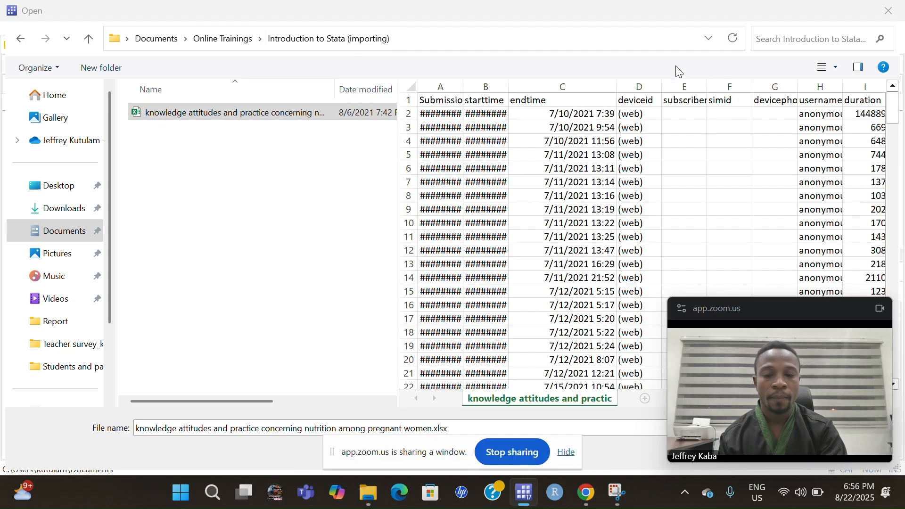
pyautogui.doubleClick(694, 5)
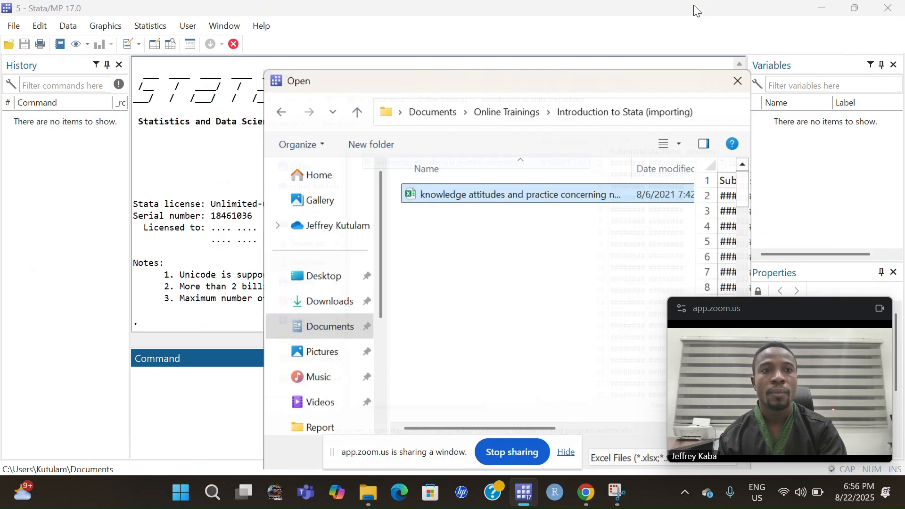
pyautogui.moveTo(601, 92); pyautogui.dragTo(361, 65)
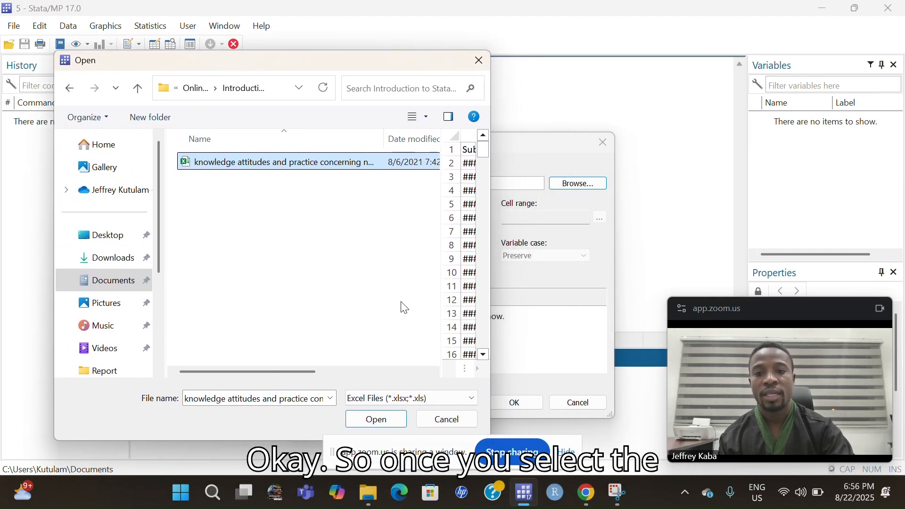
pyautogui.click(379, 423)
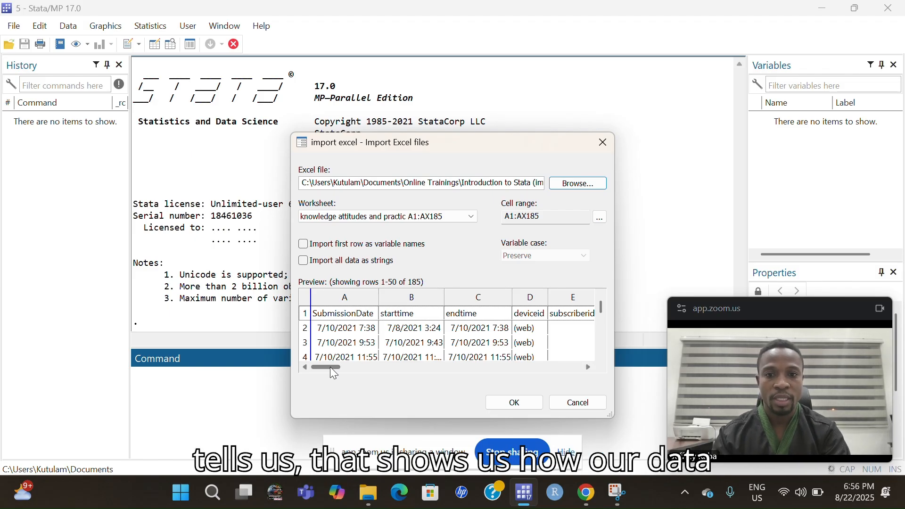
# - Check the data preview's columns, and set the import to use the first row as variable names with Lower variable case
pyautogui.moveTo(330, 368); pyautogui.dragTo(527, 364)
pyautogui.moveTo(551, 362); pyautogui.dragTo(310, 364)
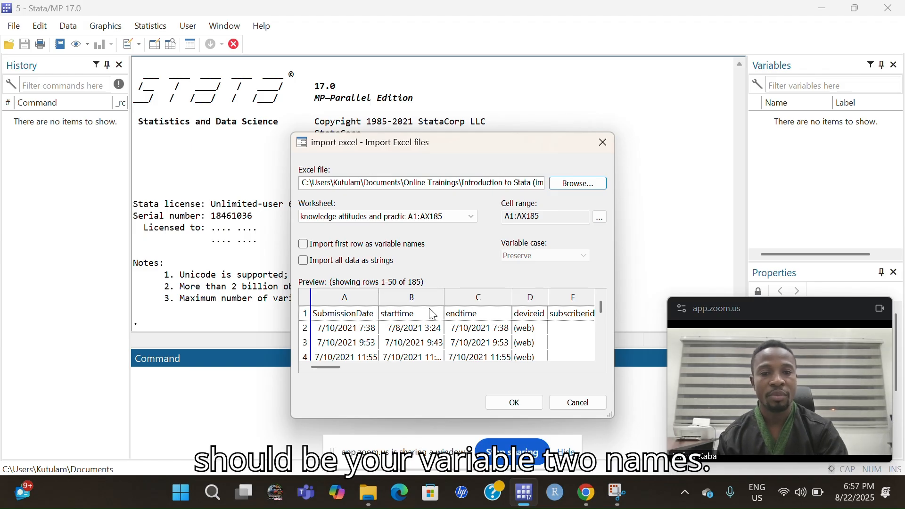
pyautogui.click(310, 246)
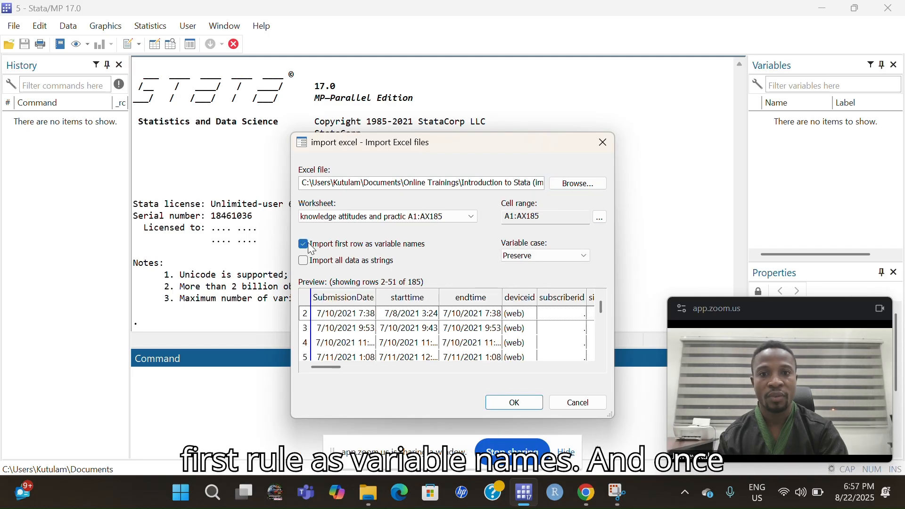
pyautogui.click(539, 254)
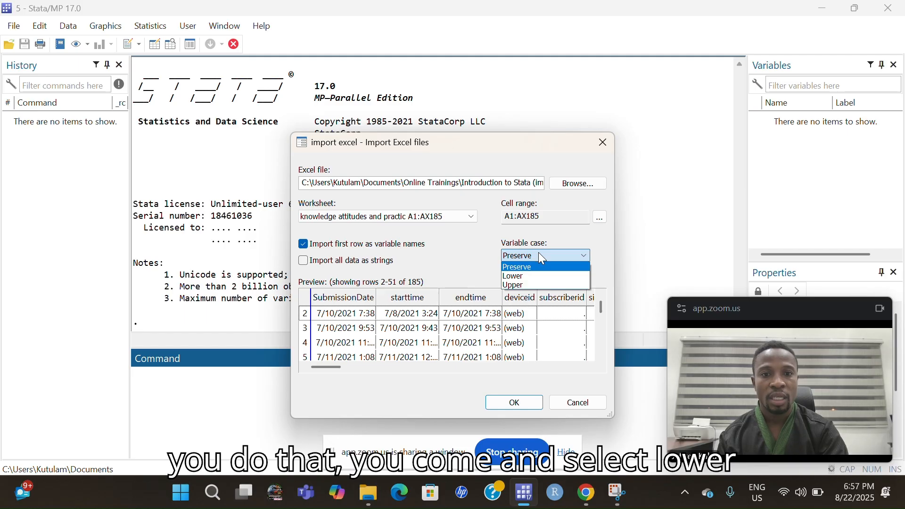
pyautogui.click(527, 276)
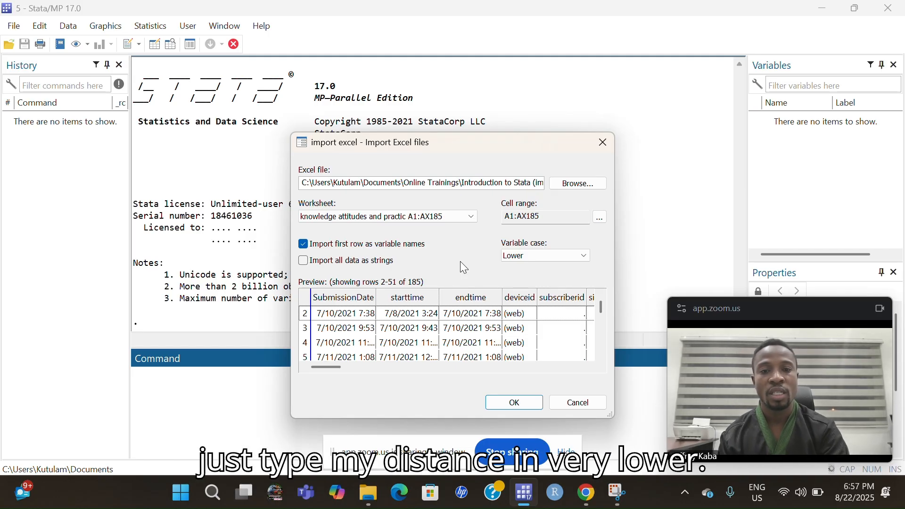
# - Try the Preserve and Upper variable case options for the Excel import, and return the case to Lower
pyautogui.click(517, 260)
pyautogui.click(519, 267)
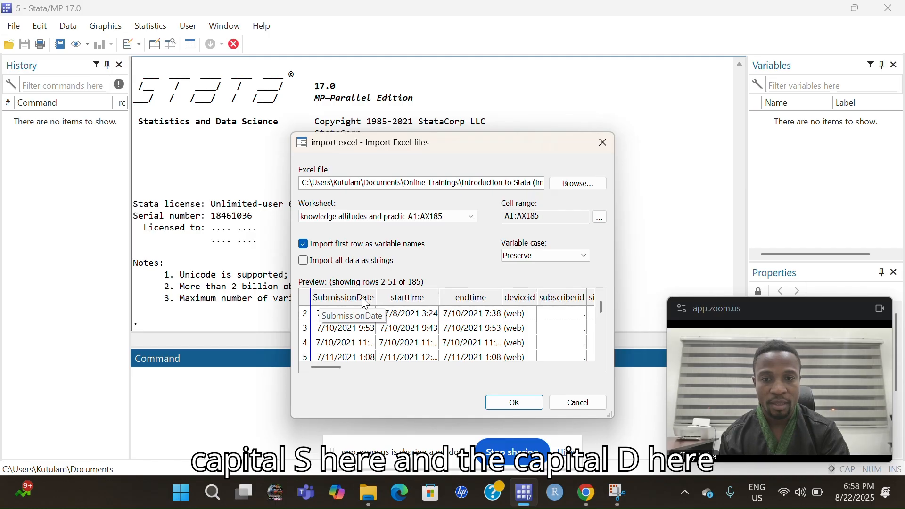
pyautogui.click(544, 257)
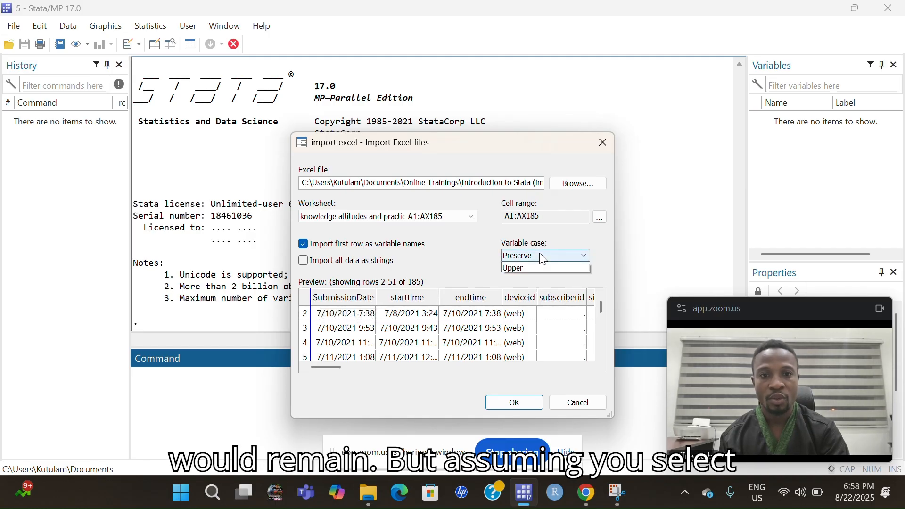
pyautogui.click(542, 274)
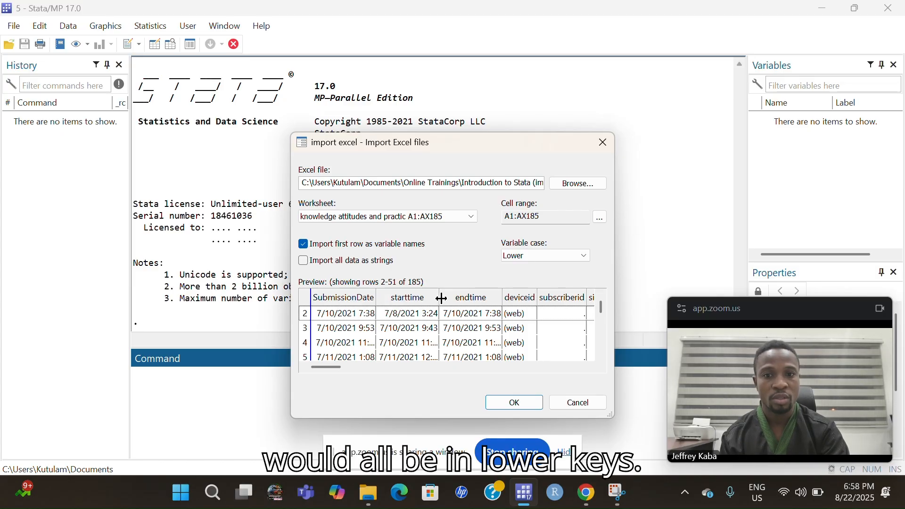
pyautogui.click(536, 257)
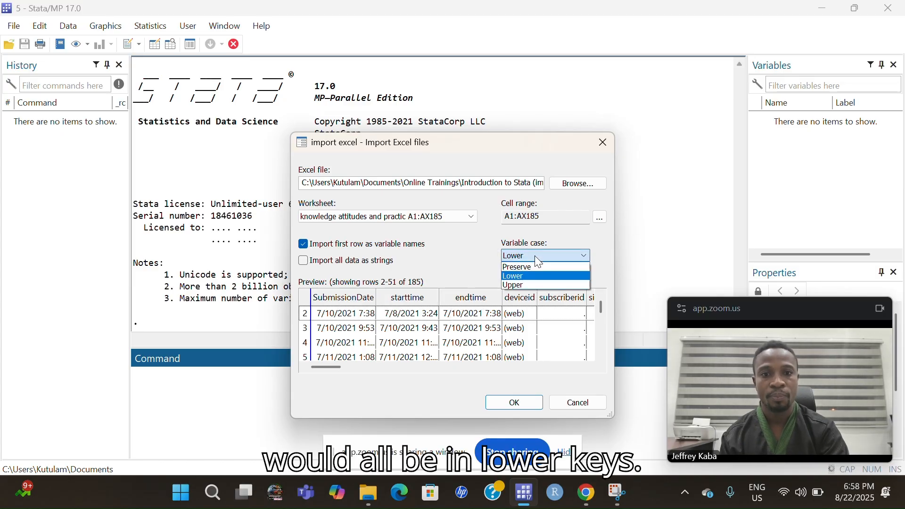
pyautogui.click(511, 285)
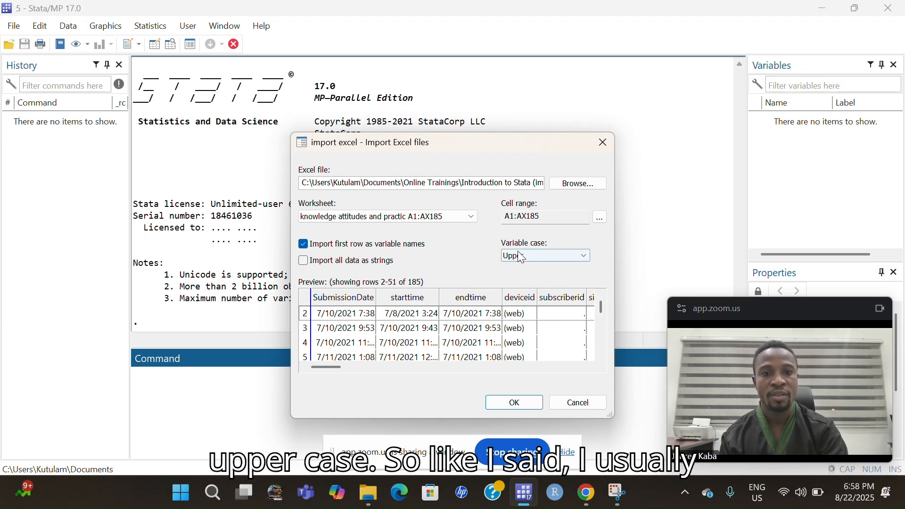
pyautogui.click(536, 258)
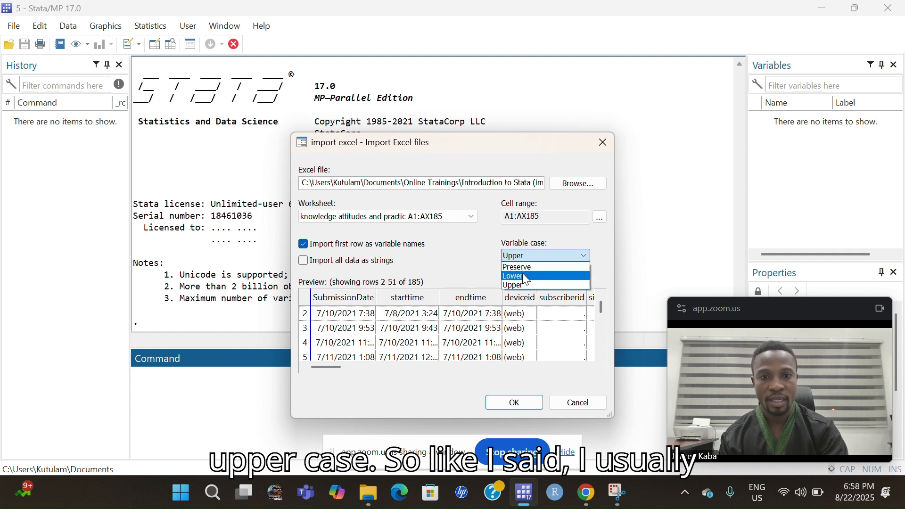
pyautogui.click(527, 278)
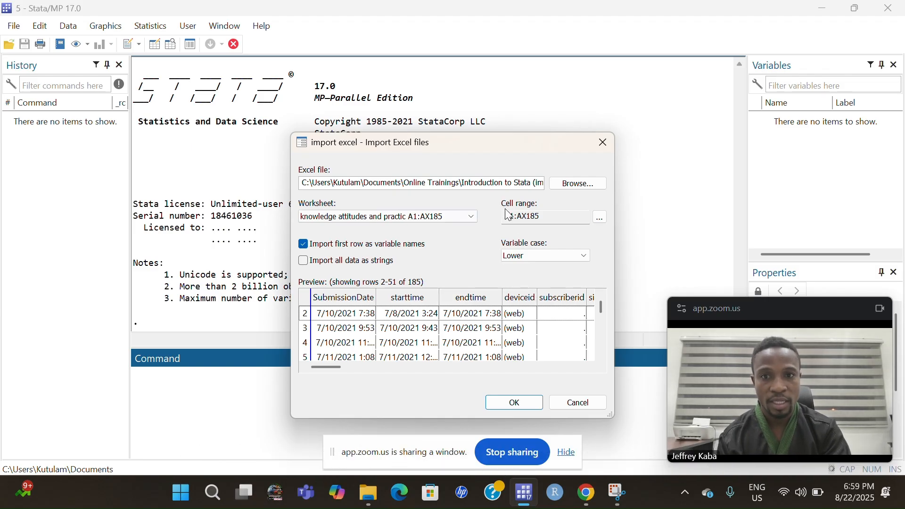
# - Run the Excel import and look through the list of imported variables
pyautogui.click(516, 403)
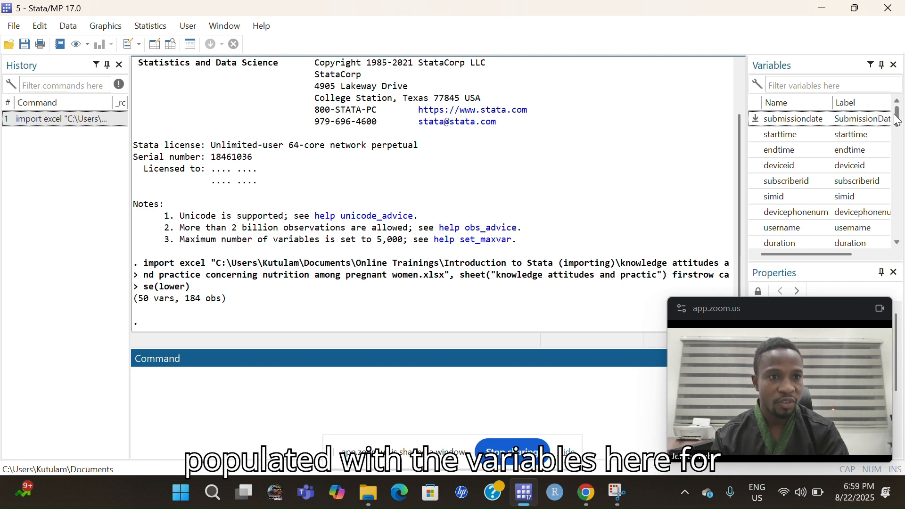
pyautogui.moveTo(901, 120); pyautogui.dragTo(901, 246)
pyautogui.scroll(15, 803, 149)
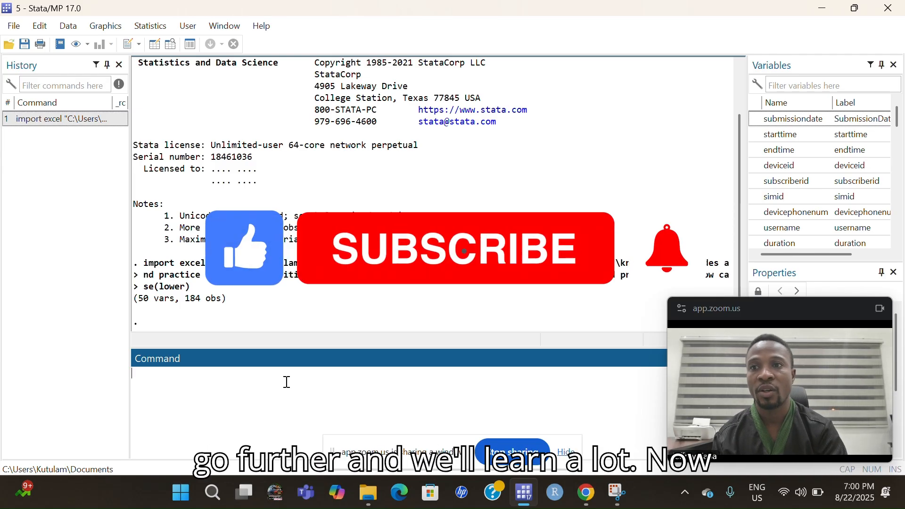
# - Load "knowledge attitudes and practice concerning nutrition among pregnant women.csv" from the Introduction to Stata (importing) folder into the delimited text import
pyautogui.click(14, 28)
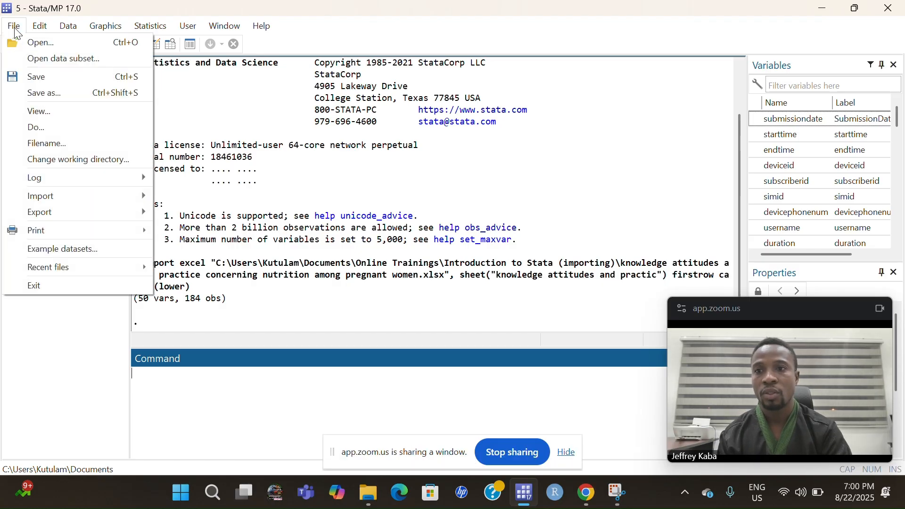
pyautogui.moveTo(53, 194)
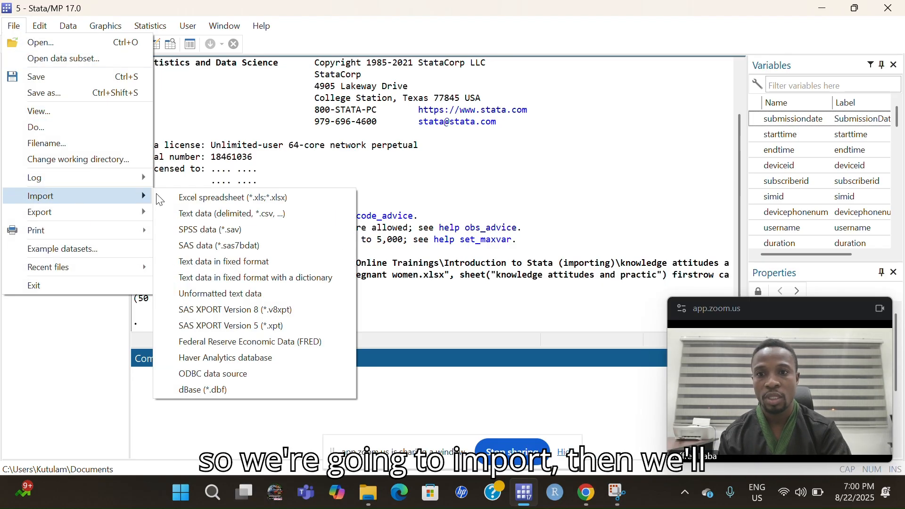
pyautogui.click(215, 213)
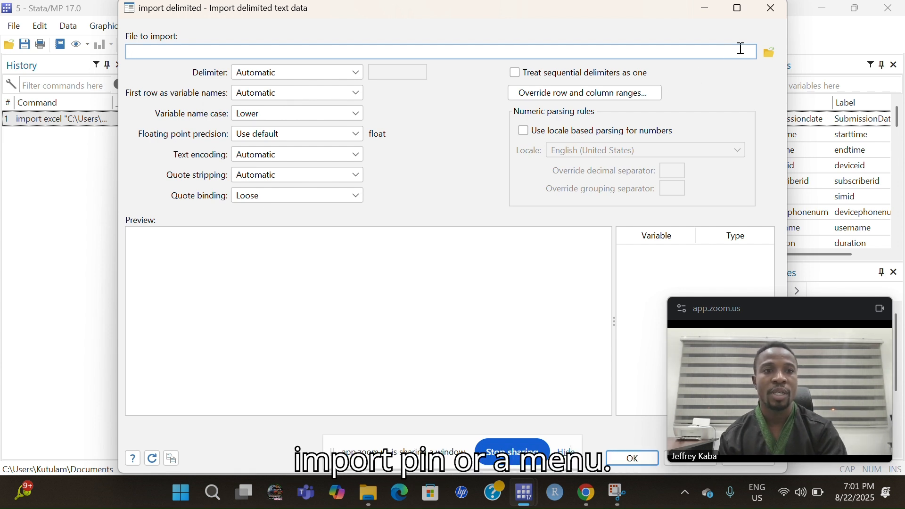
pyautogui.click(771, 55)
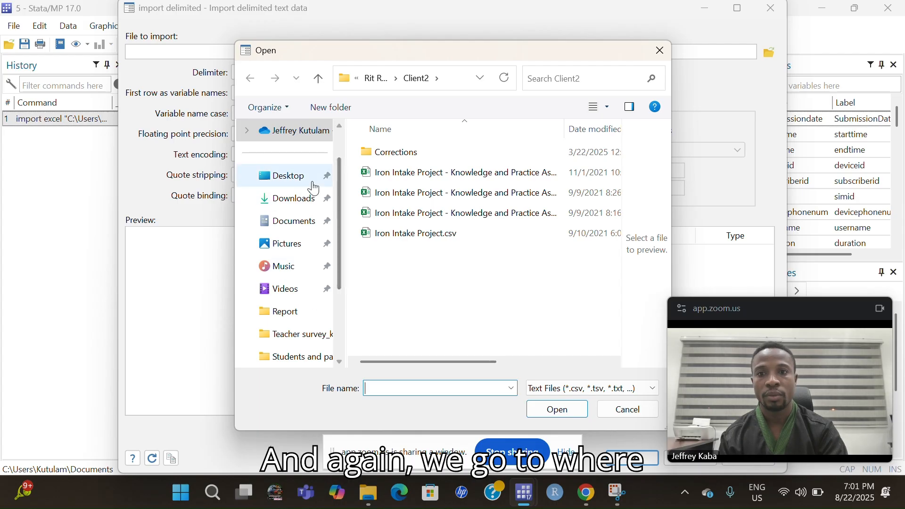
pyautogui.click(289, 225)
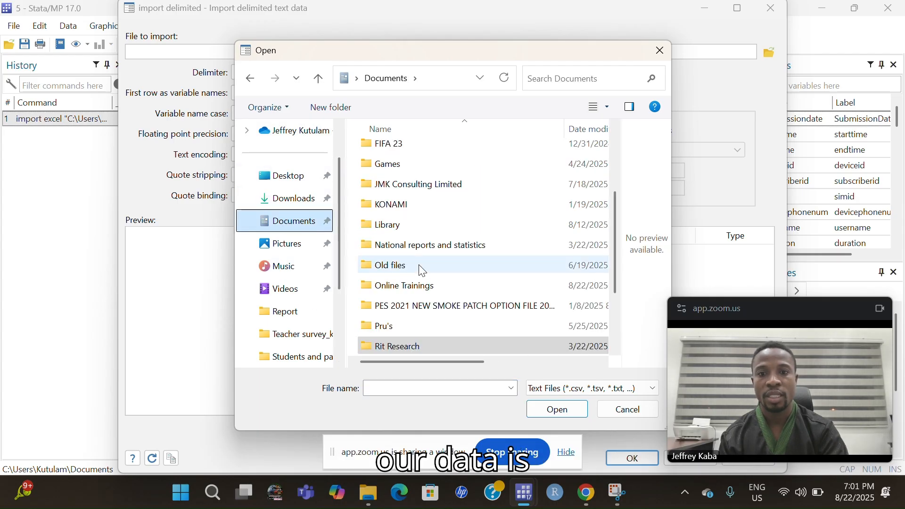
pyautogui.scroll(-2, 420, 267)
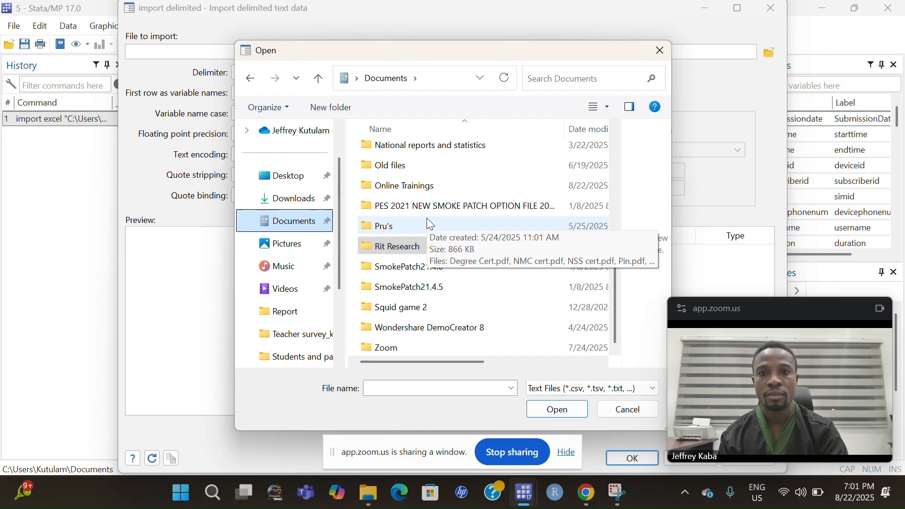
pyautogui.doubleClick(408, 189)
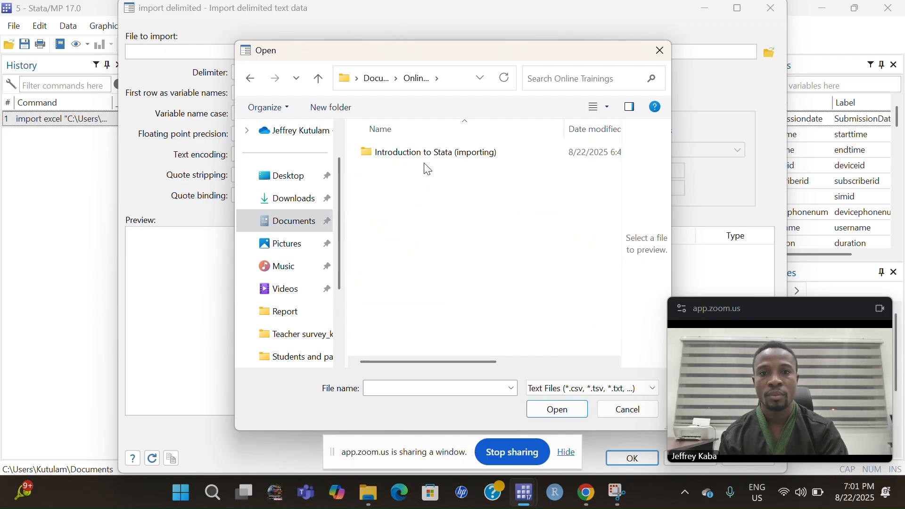
pyautogui.doubleClick(432, 152)
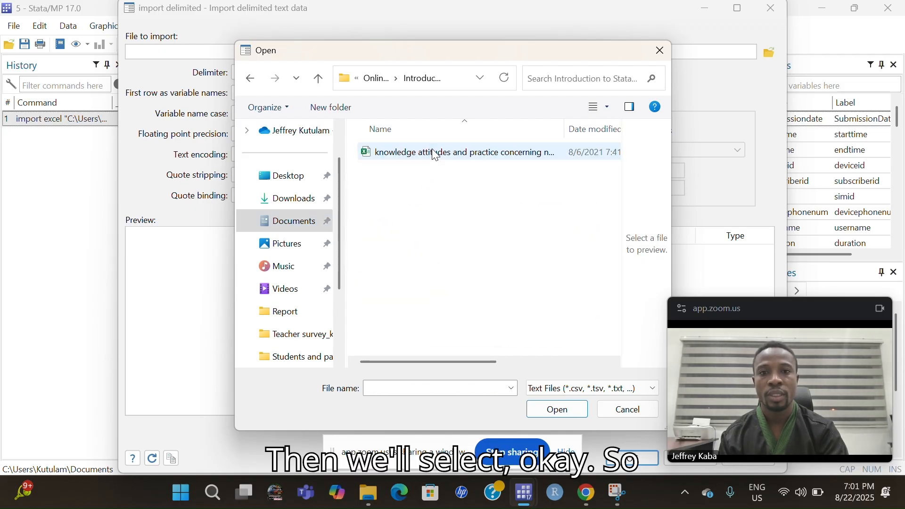
pyautogui.click(435, 154)
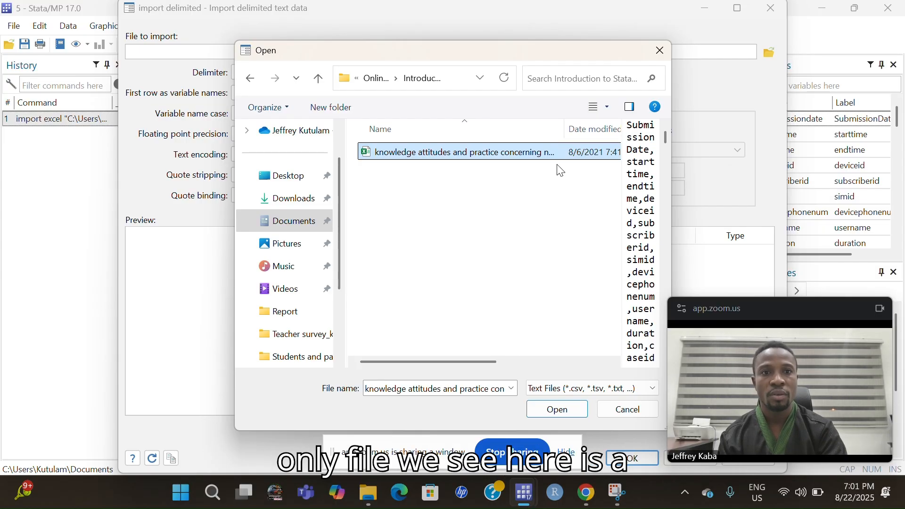
pyautogui.doubleClick(568, 53)
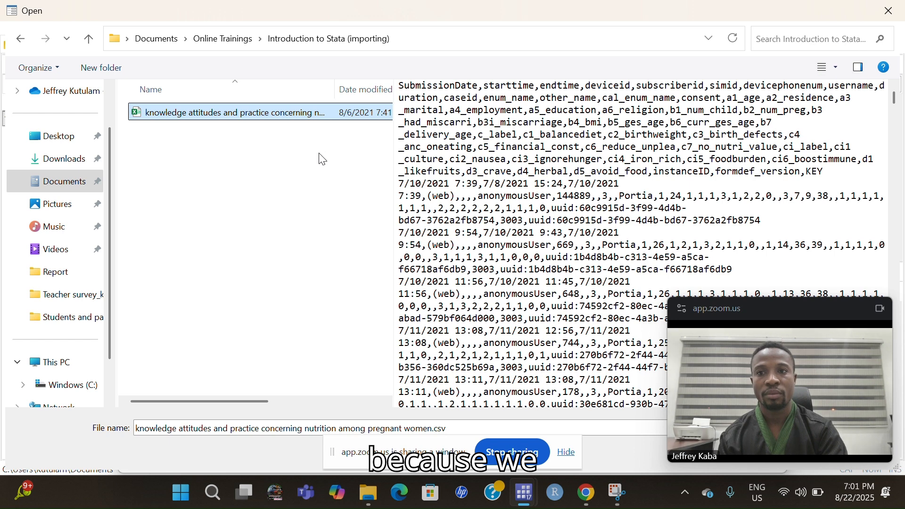
pyautogui.doubleClick(191, 10)
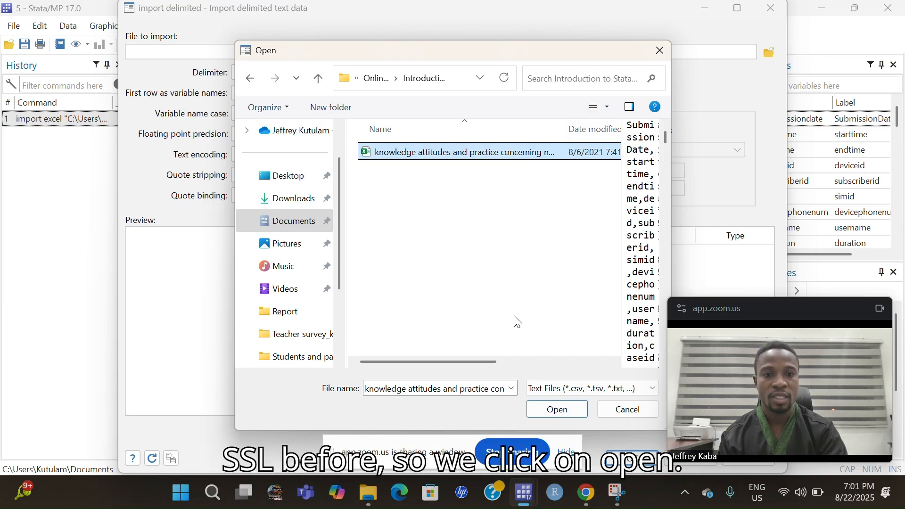
pyautogui.click(554, 411)
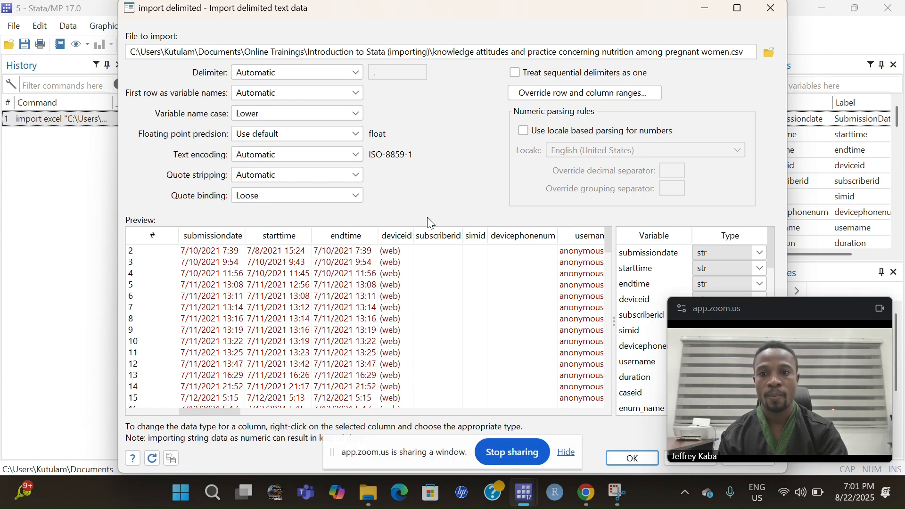
# - Look through the preview's columns, try the Always option for the first row as variable names, and return it to Automatic
pyautogui.hscroll(10, 351, 283)
pyautogui.hscroll(-15, 347, 282)
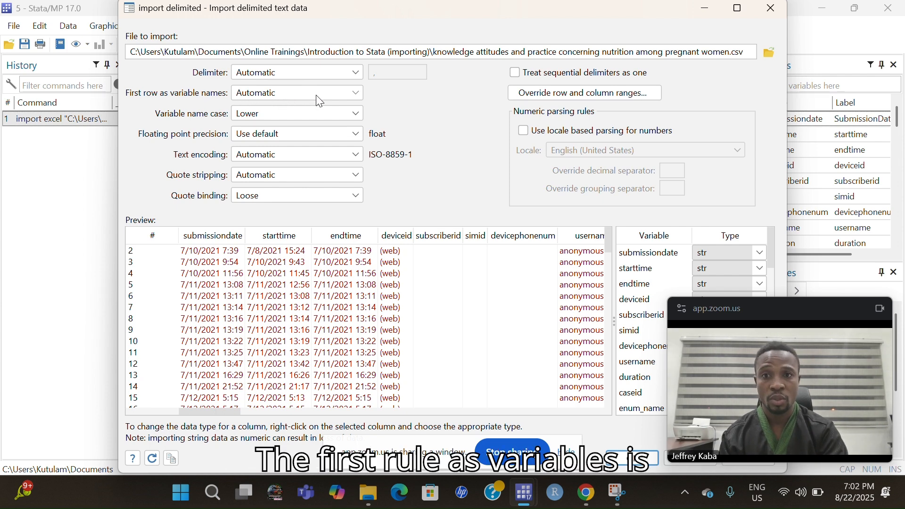
pyautogui.click(357, 94)
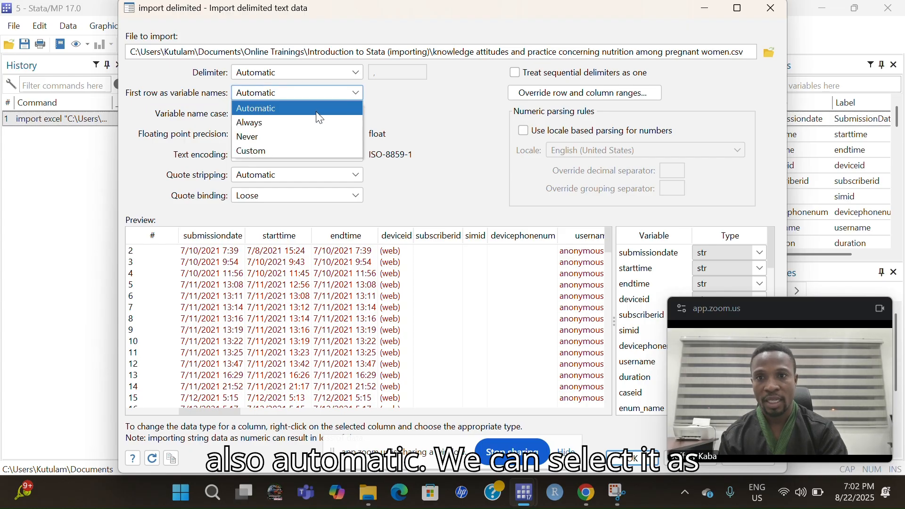
pyautogui.click(301, 122)
pyautogui.click(323, 94)
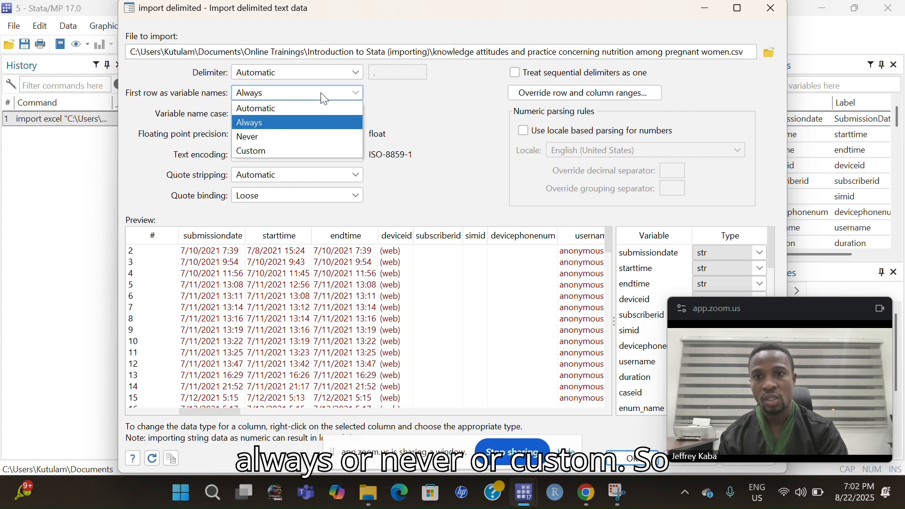
pyautogui.click(317, 95)
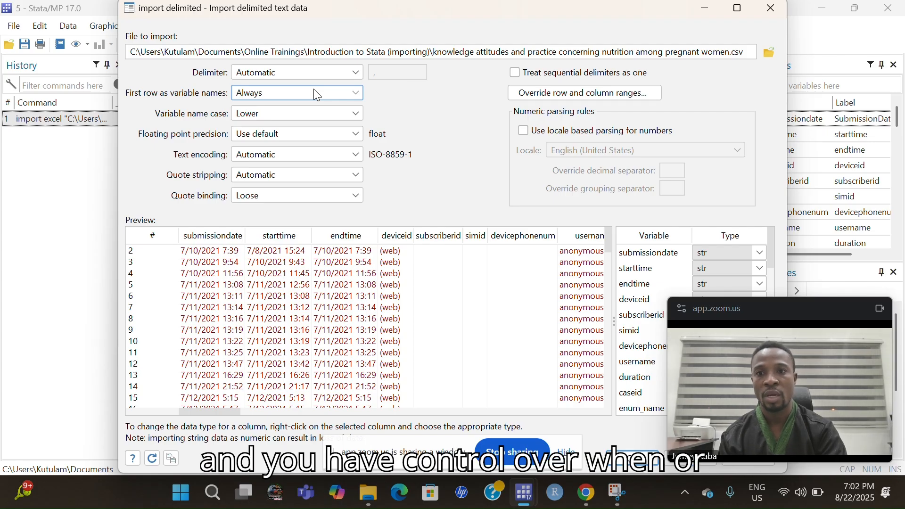
pyautogui.click(257, 99)
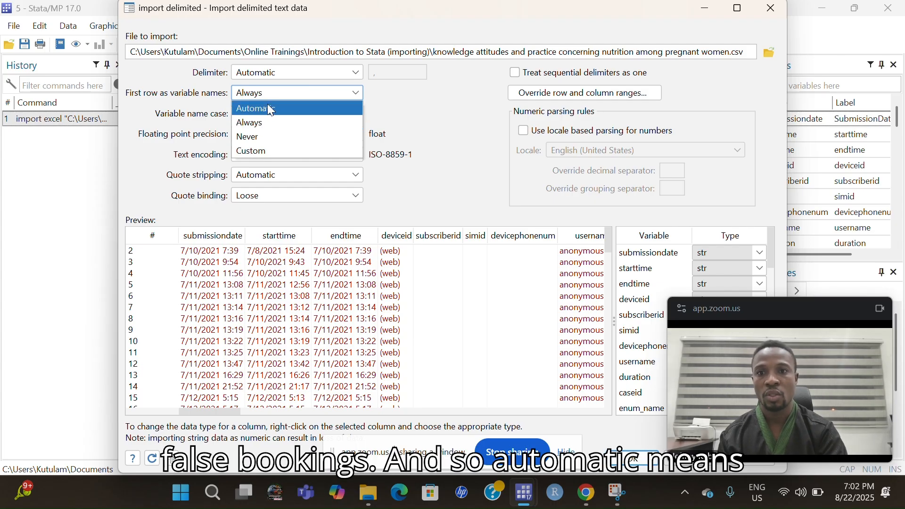
pyautogui.click(270, 108)
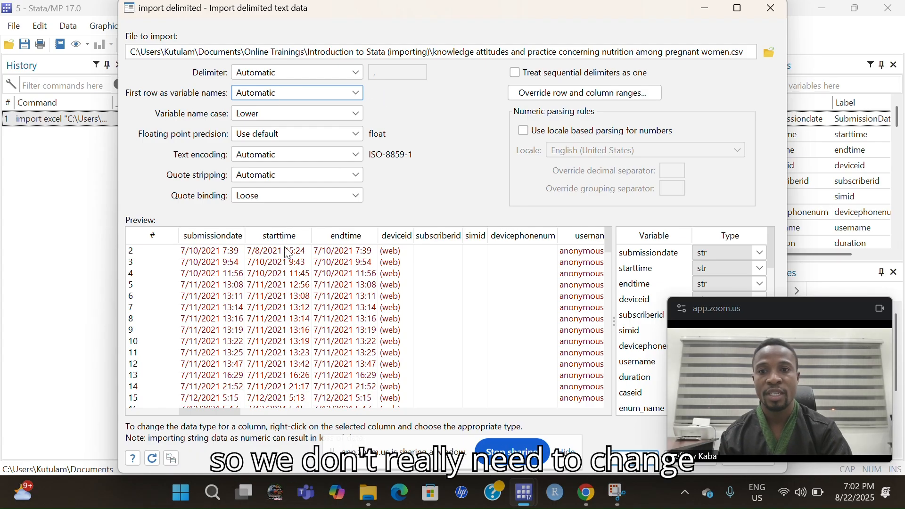
# - Review the variable name case options, keeping Lower, and check the CSV preview from the first to the last column
pyautogui.click(276, 114)
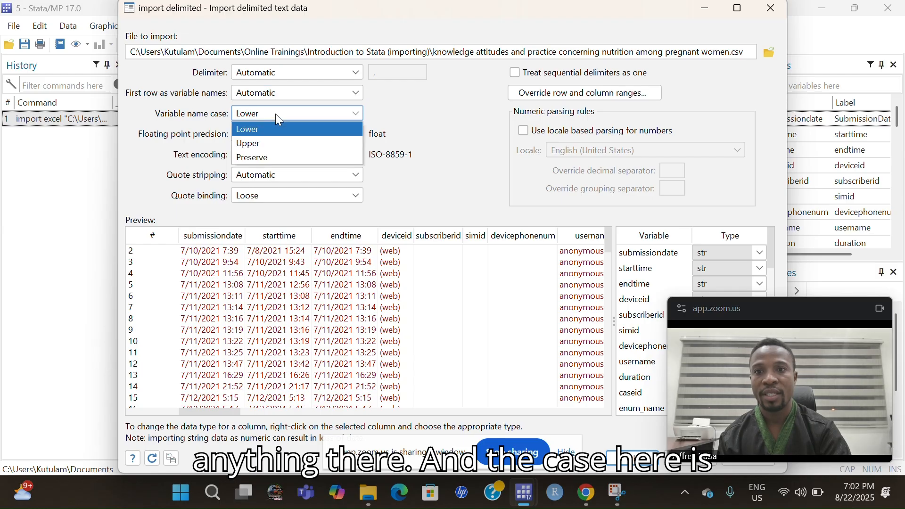
pyautogui.click(276, 119)
pyautogui.click(276, 119)
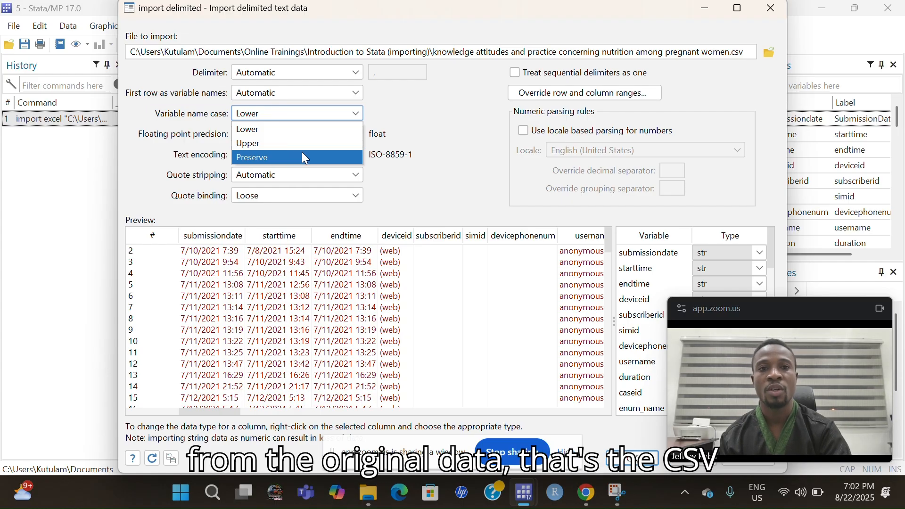
pyautogui.click(351, 114)
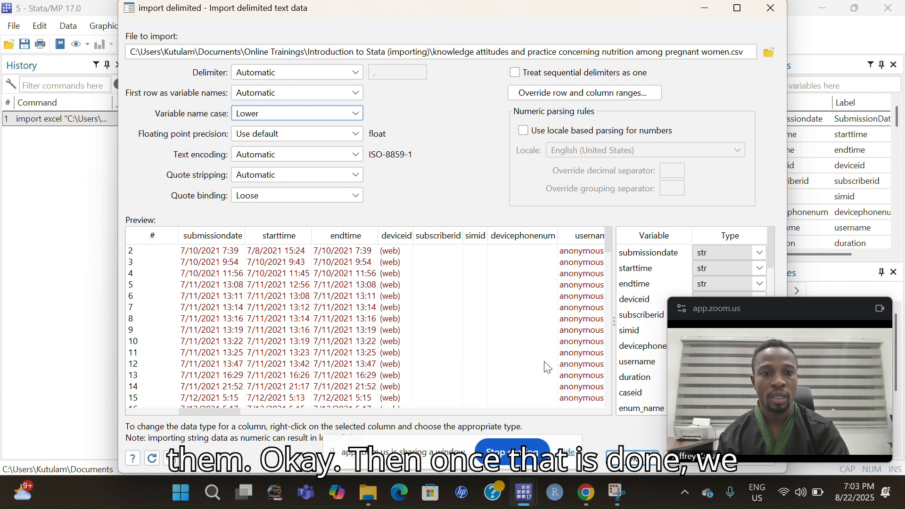
pyautogui.hscroll(10, 538, 321)
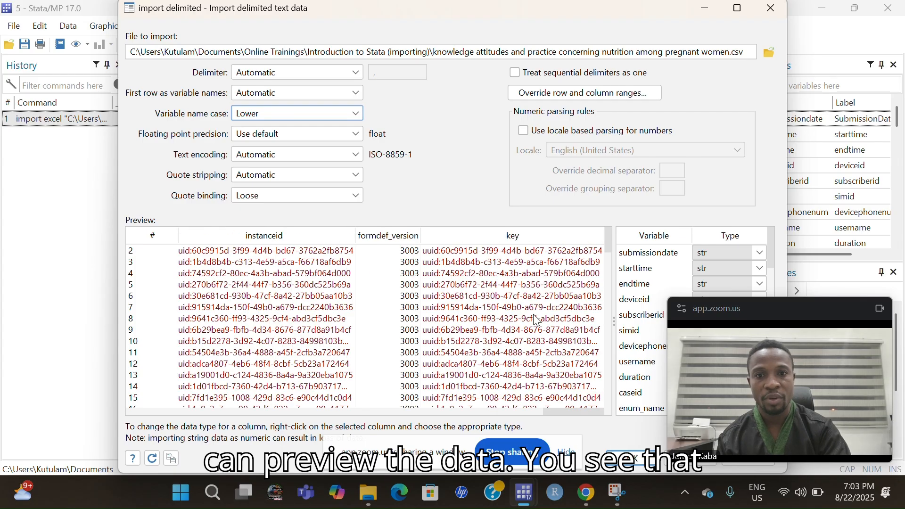
pyautogui.hscroll(-10, 538, 321)
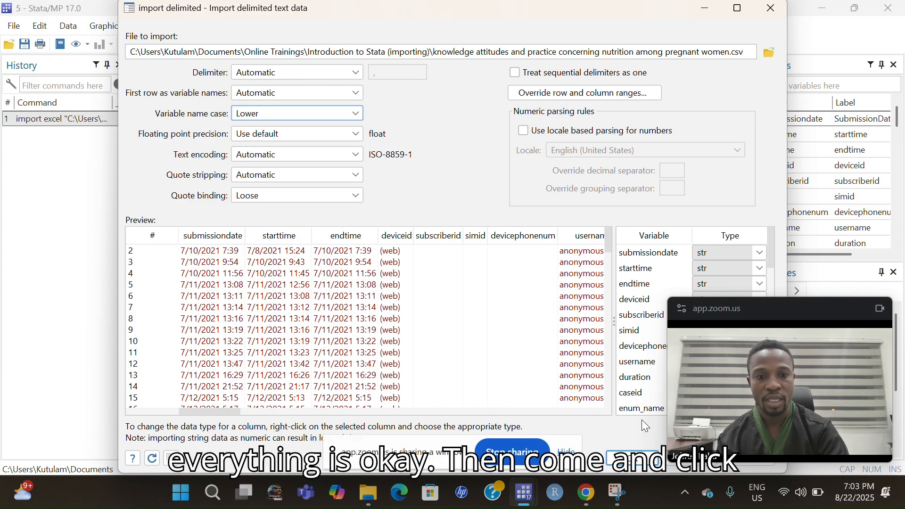
# - Run the delimited import, replacing the data in memory, and look through the imported variables and their labels
pyautogui.click(628, 462)
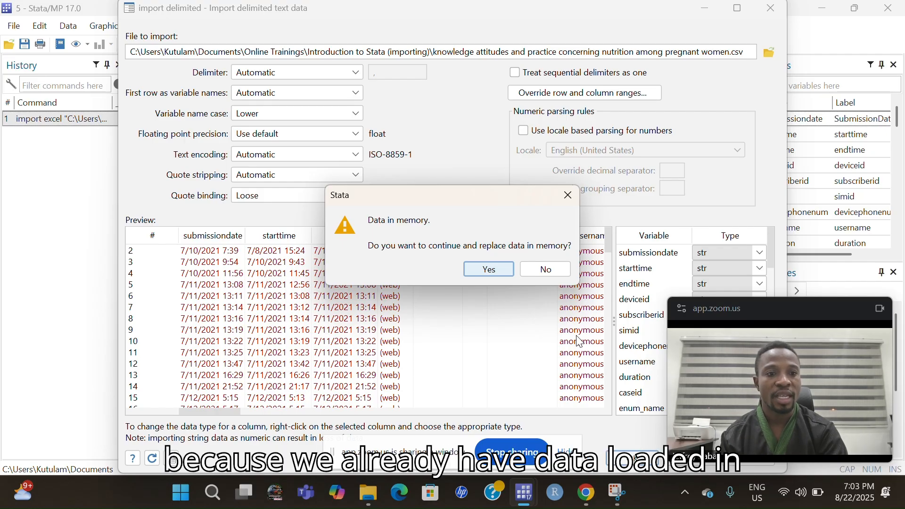
pyautogui.click(490, 269)
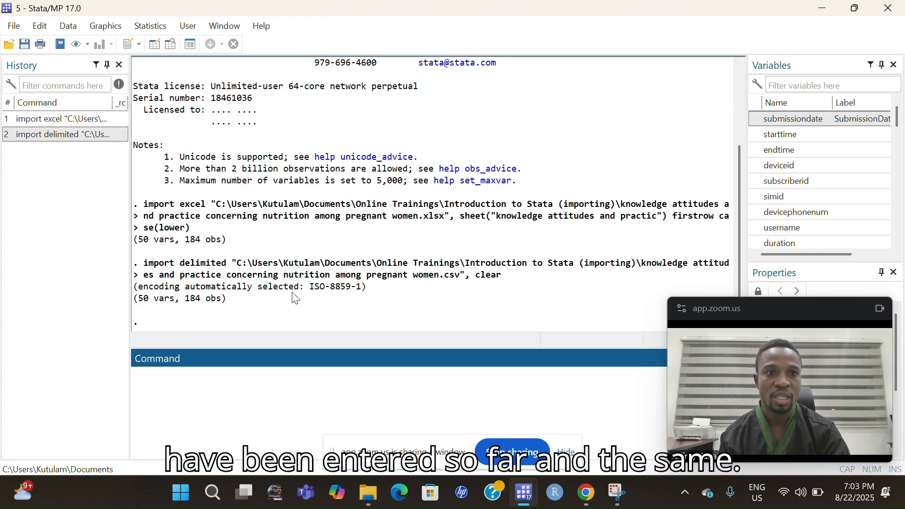
pyautogui.scroll(-3, 862, 176)
pyautogui.scroll(3, 859, 173)
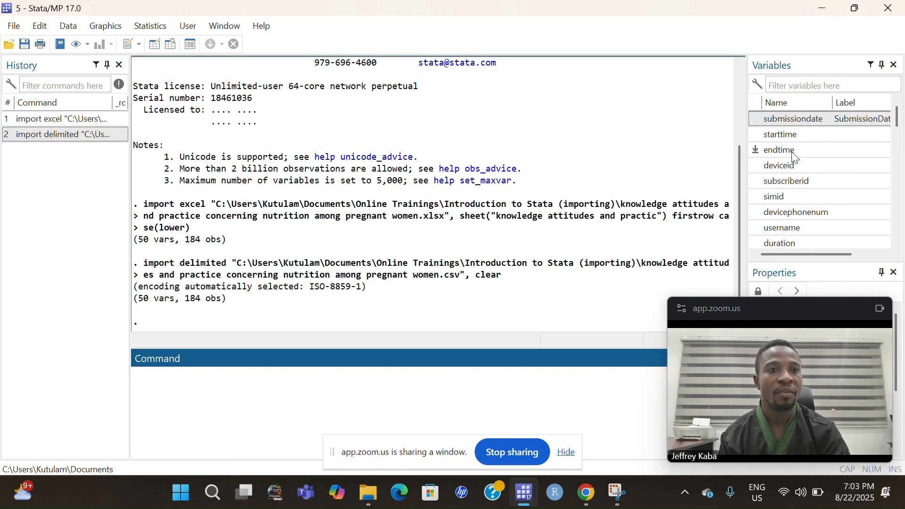
pyautogui.scroll(-1, 796, 225)
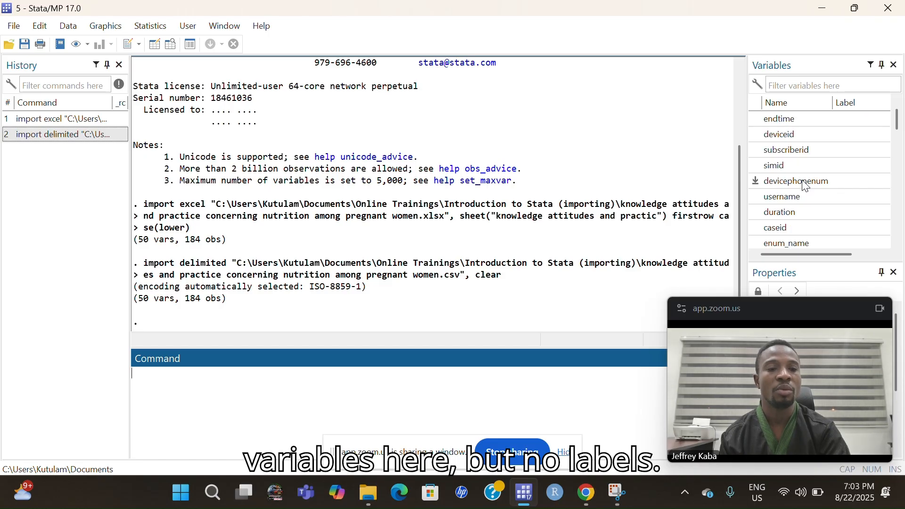
pyautogui.scroll(1, 802, 180)
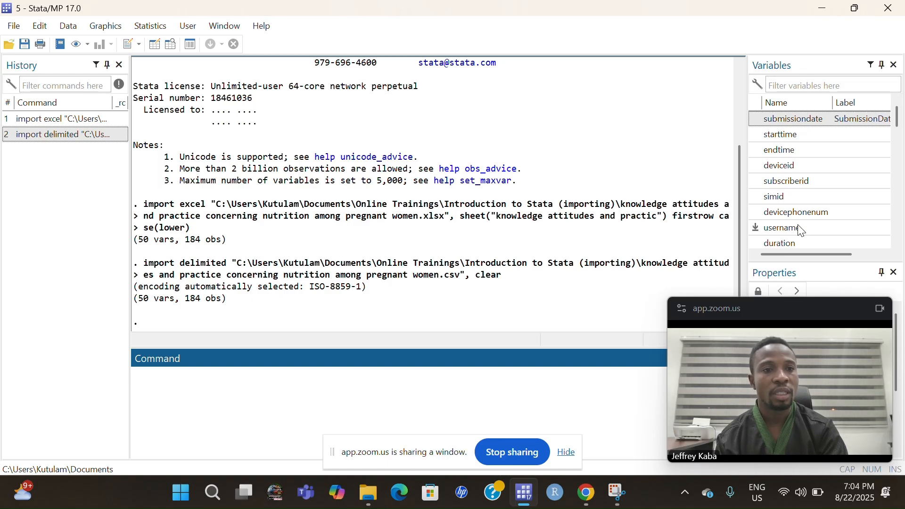
pyautogui.scroll(-1, 802, 231)
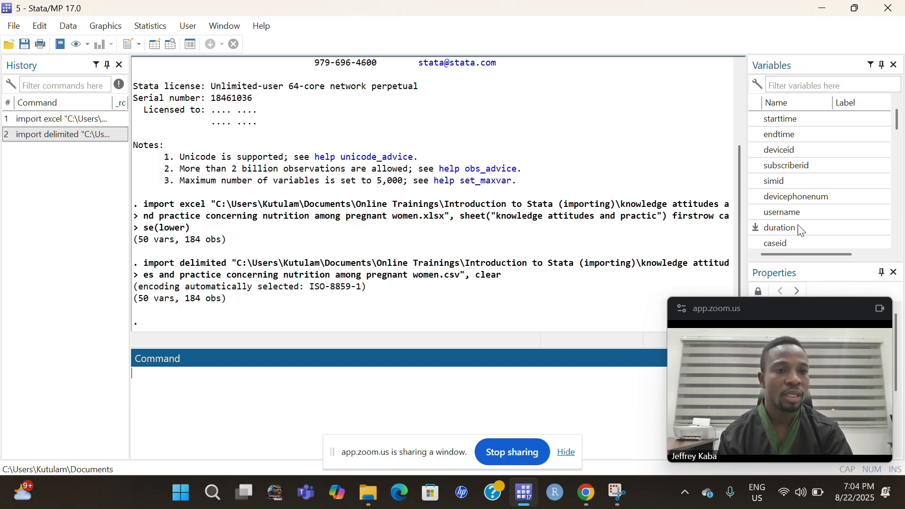
pyautogui.scroll(1, 798, 188)
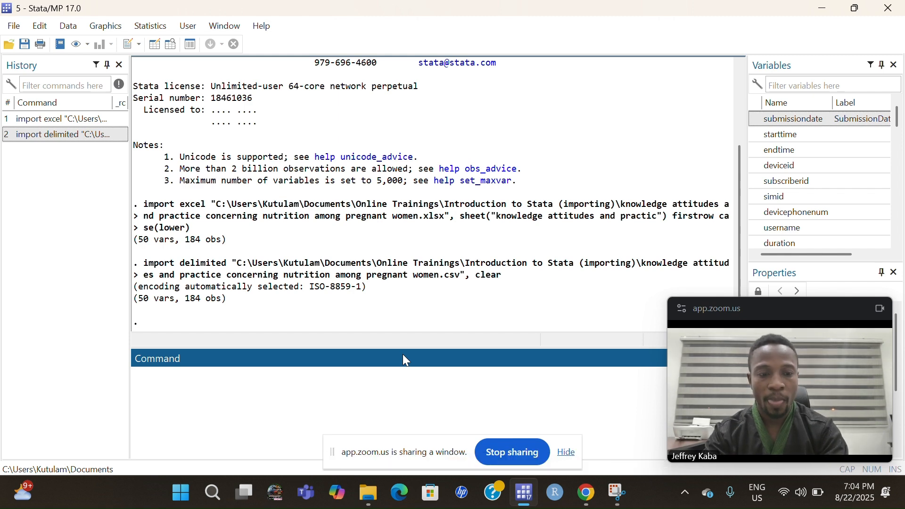
# - Count the observations with count, describe the dataset with des, and examine the start of the description output
pyautogui.write('count')
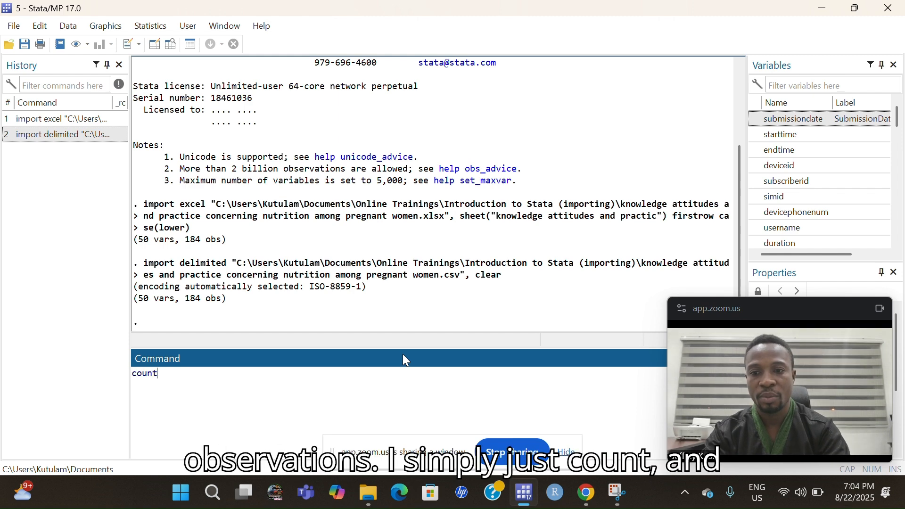
pyautogui.press('Return')
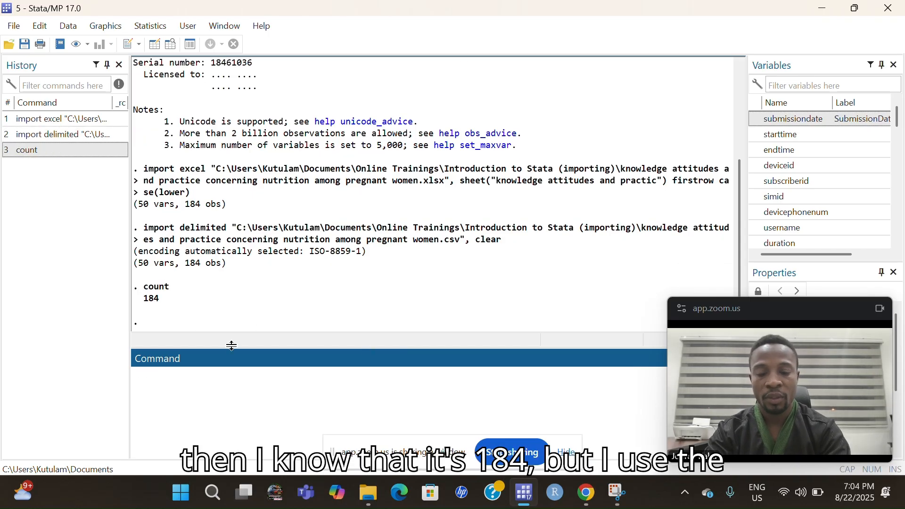
pyautogui.write('des')
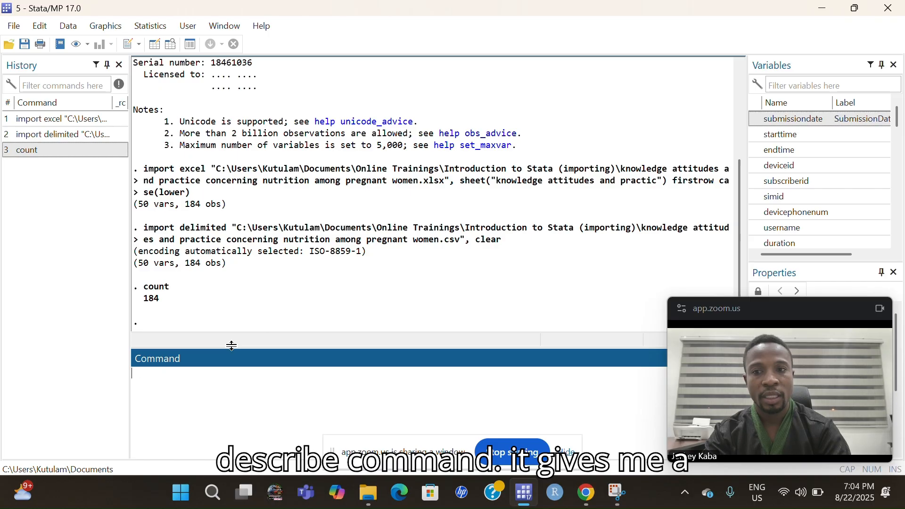
pyautogui.press('Return')
pyautogui.scroll(15, 355, 228)
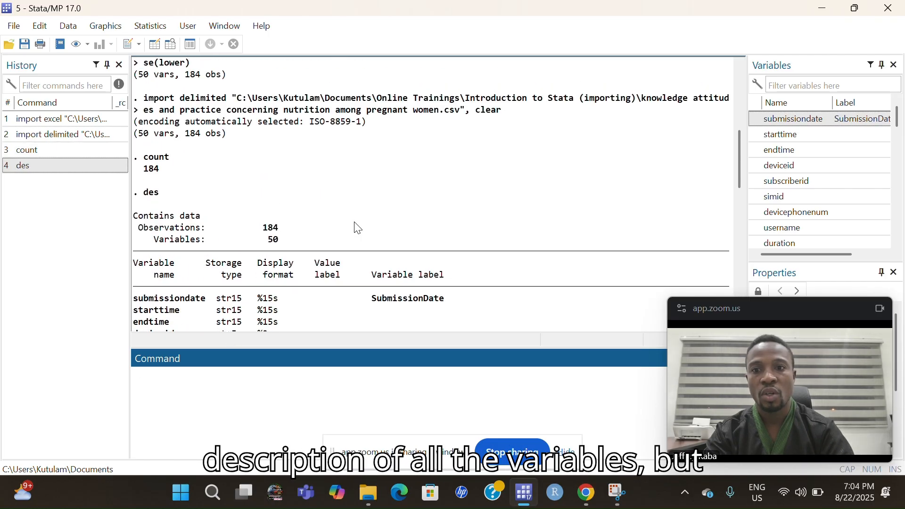
pyautogui.scroll(-1, 355, 228)
pyautogui.scroll(-2, 407, 295)
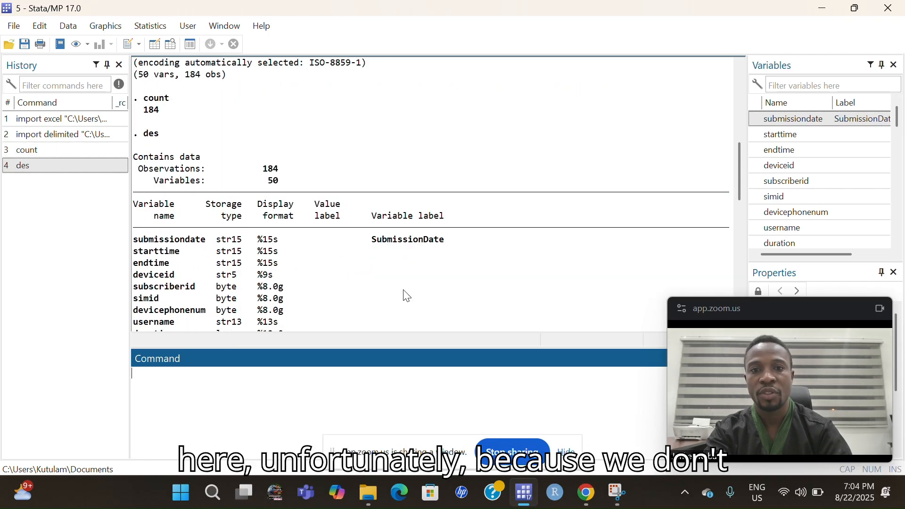
# - Look through the rest of the description output and try to rerun the earlier import excel command unchanged
pyautogui.scroll(-1, 405, 291)
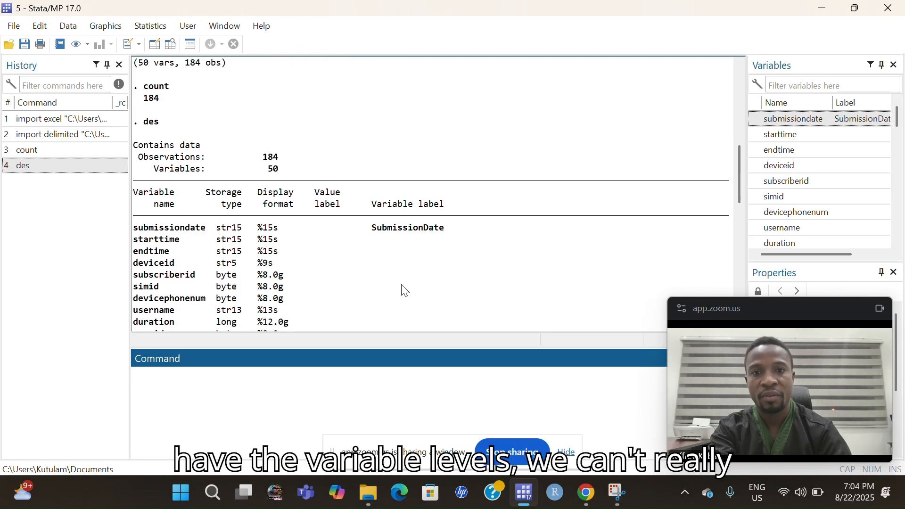
pyautogui.scroll(-10, 425, 274)
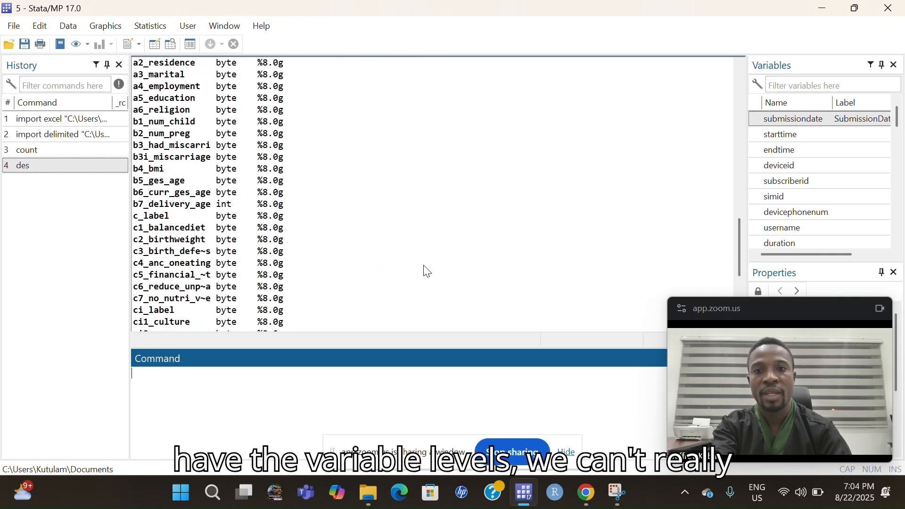
pyautogui.scroll(15, 427, 272)
pyautogui.scroll(-1, 427, 272)
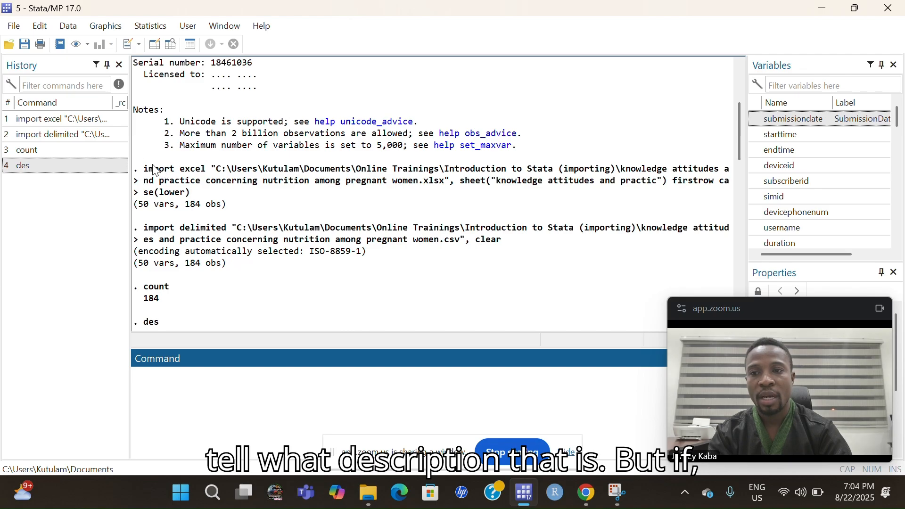
pyautogui.click(57, 119)
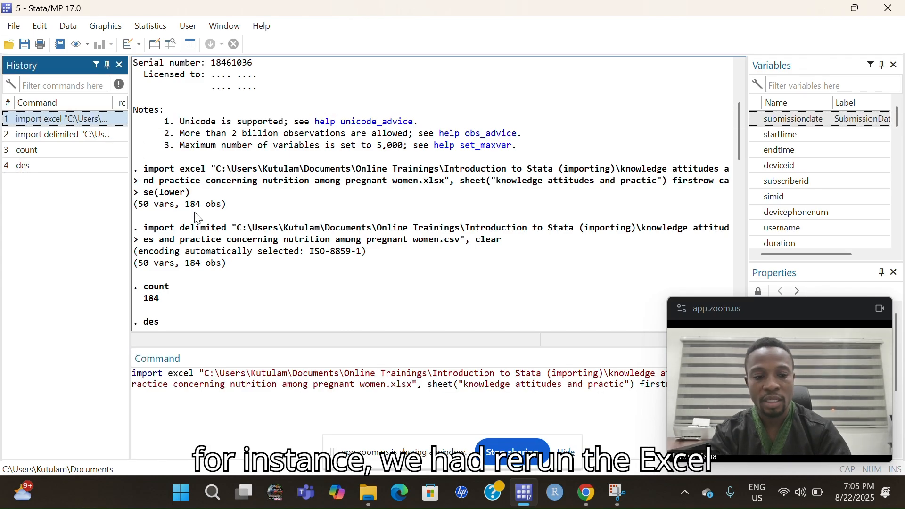
pyautogui.press('Return')
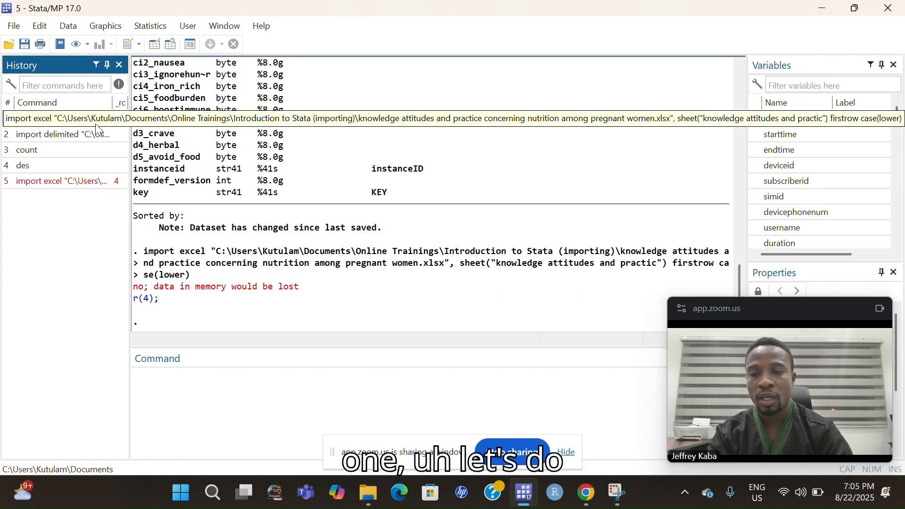
# - Try to rerun the earlier import excel command with the replace option added after case(lower)
pyautogui.click(45, 121)
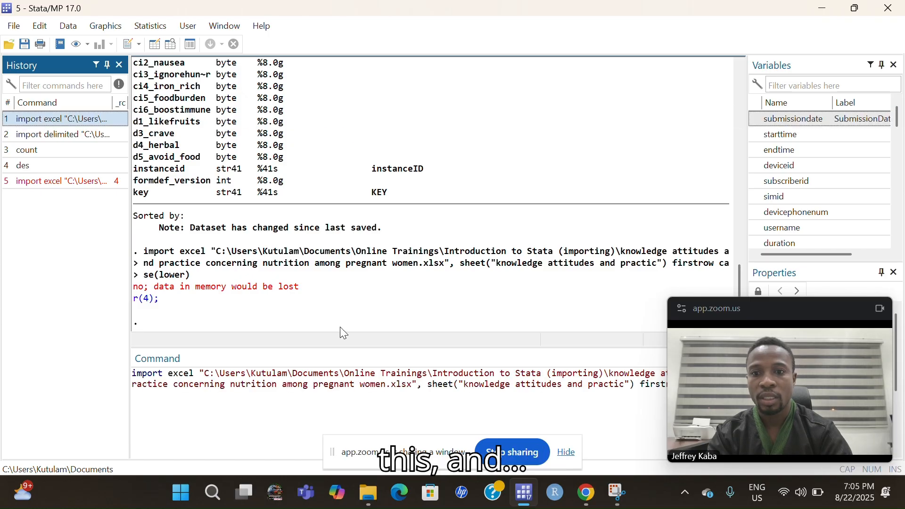
pyautogui.moveTo(728, 312); pyautogui.dragTo(731, 149)
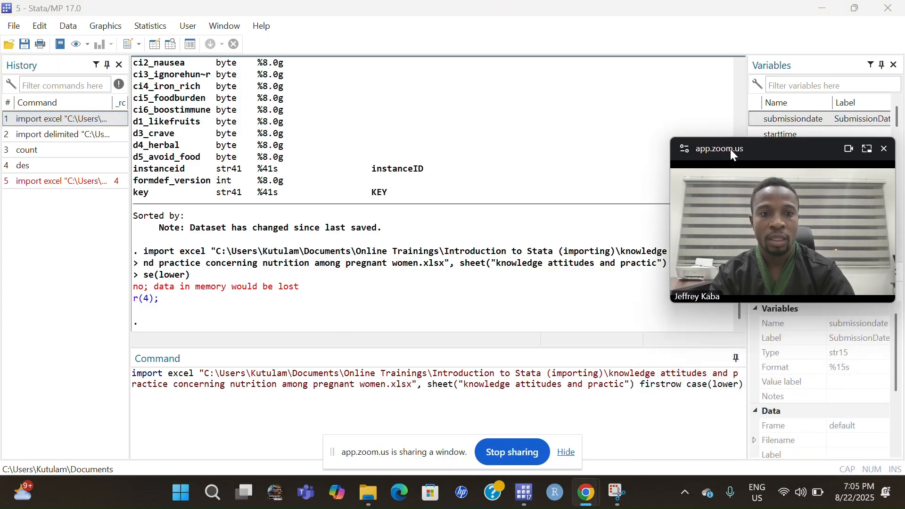
pyautogui.click(747, 385)
pyautogui.write('replace')
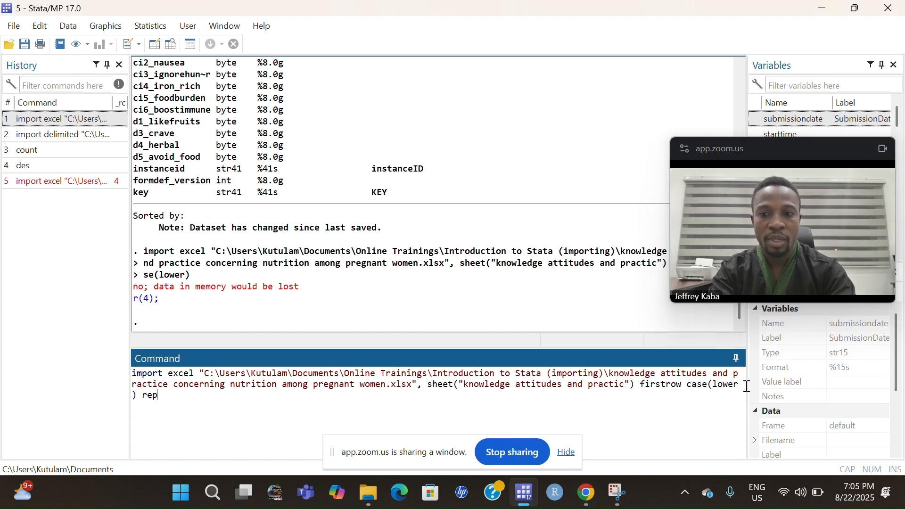
pyautogui.press('Return')
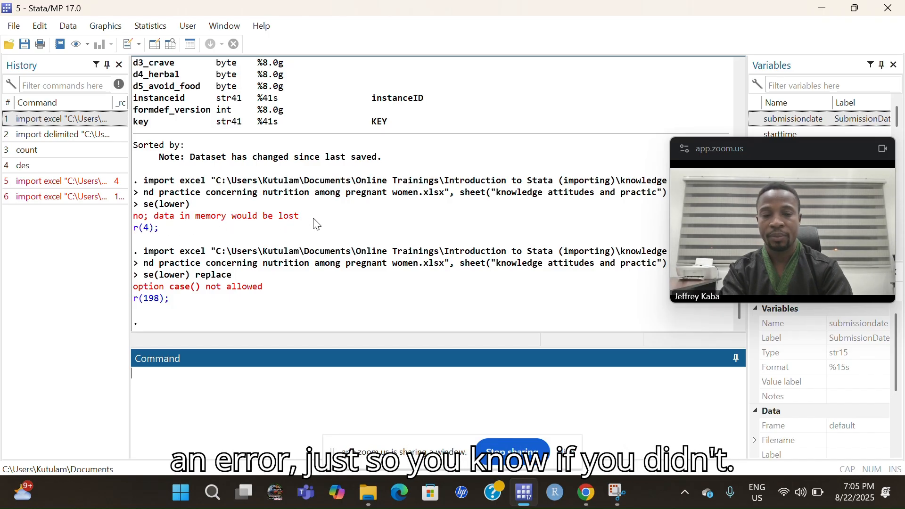
# - Start an Excel import and load the file "knowledge attitudes and practice concerning nutrition among pregnant women.xlsx"
pyautogui.click(13, 28)
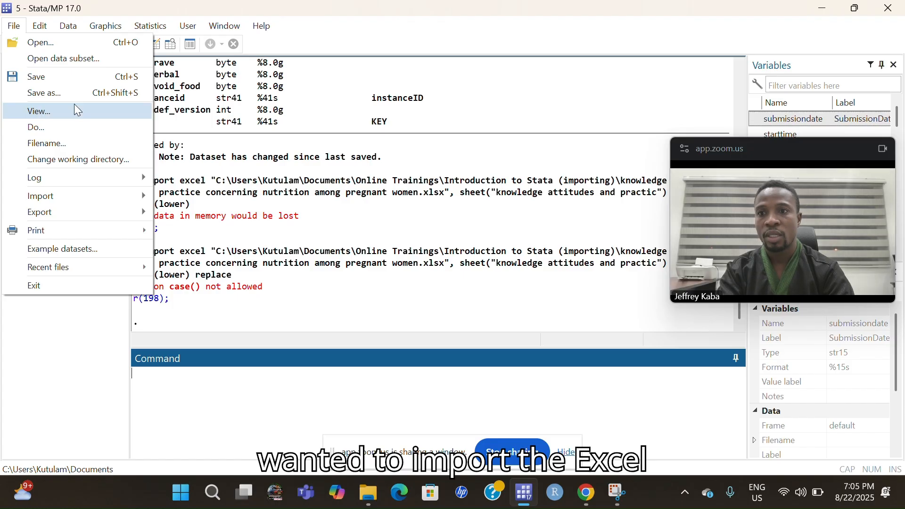
pyautogui.moveTo(125, 196)
pyautogui.click(215, 197)
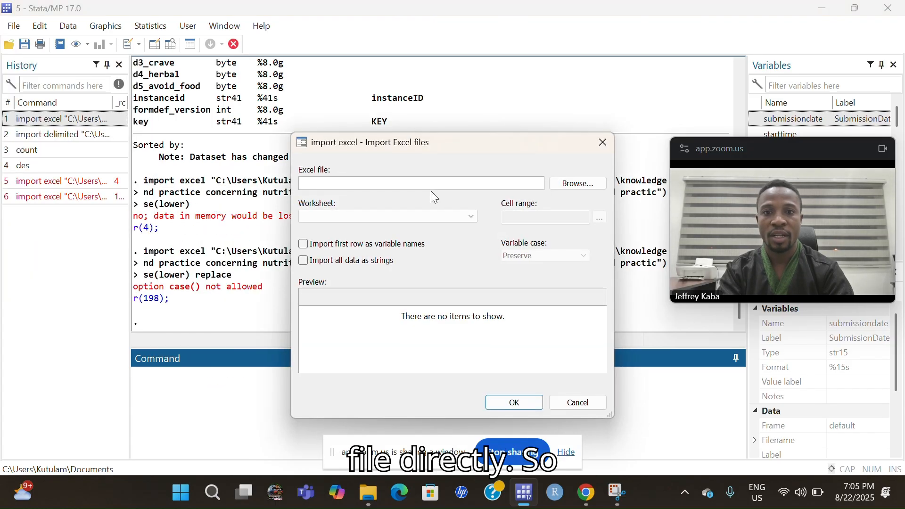
pyautogui.click(573, 184)
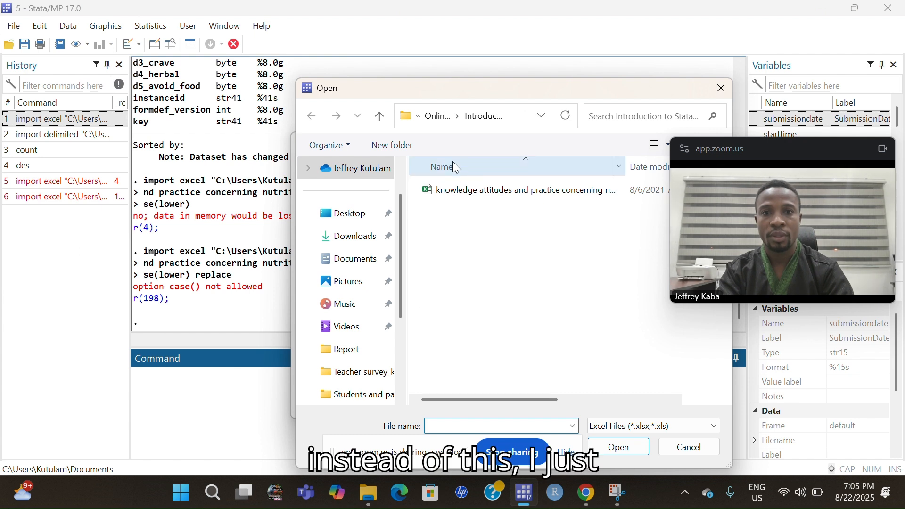
pyautogui.click(458, 190)
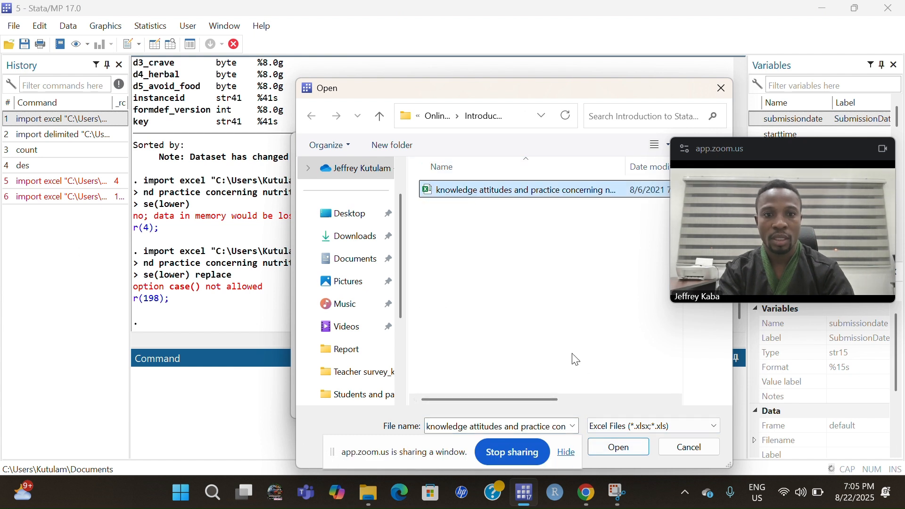
pyautogui.click(615, 446)
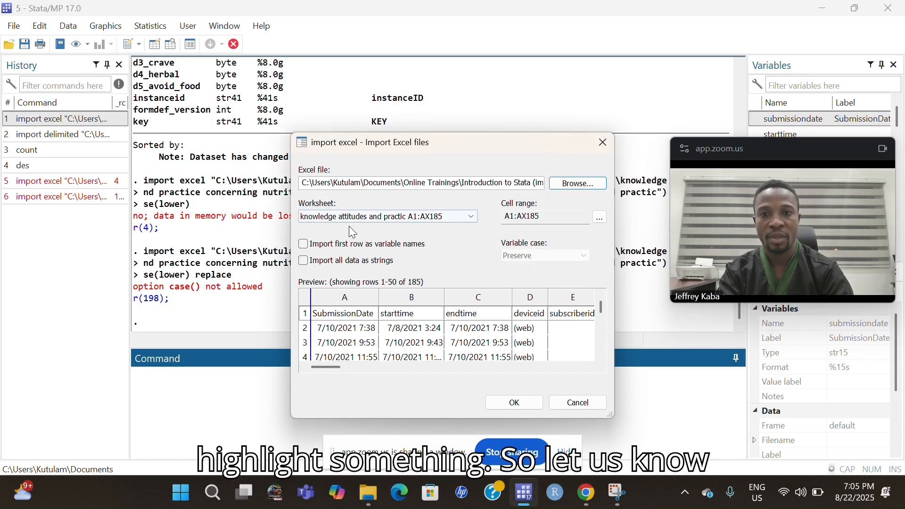
# - Import the worksheet with the first row as variable names and variable case Lower, replacing the data in memory
pyautogui.click(303, 244)
pyautogui.click(519, 257)
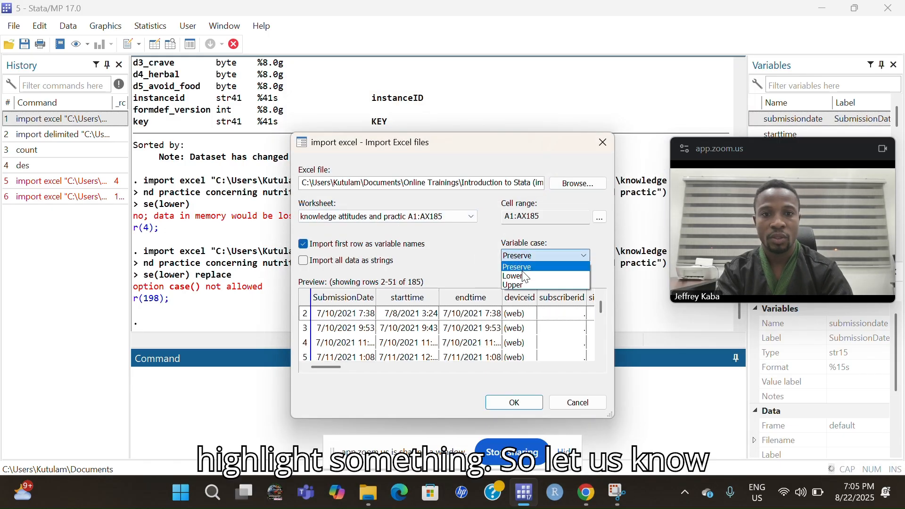
pyautogui.click(519, 270)
pyautogui.click(517, 405)
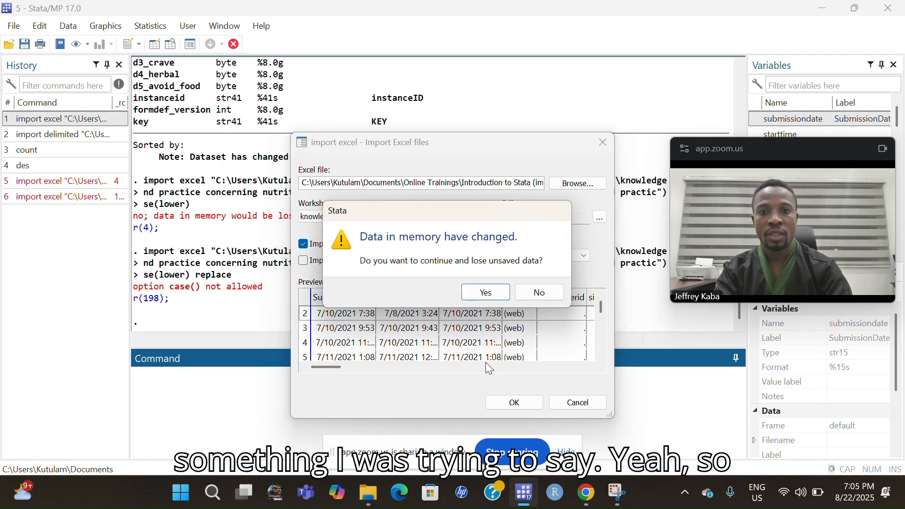
pyautogui.click(484, 284)
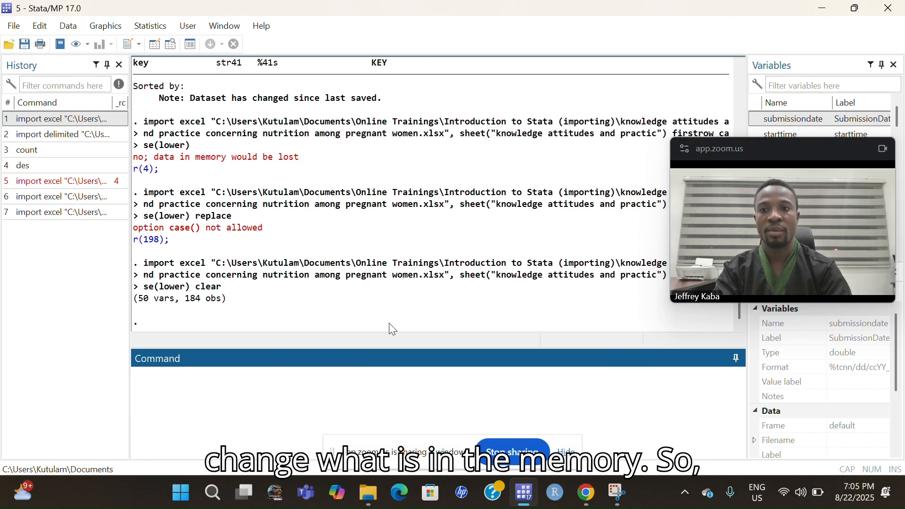
# - Describe the imported Excel dataset with des and examine the storage types, display formats and variable labels in the output
pyautogui.moveTo(734, 148); pyautogui.dragTo(751, 335)
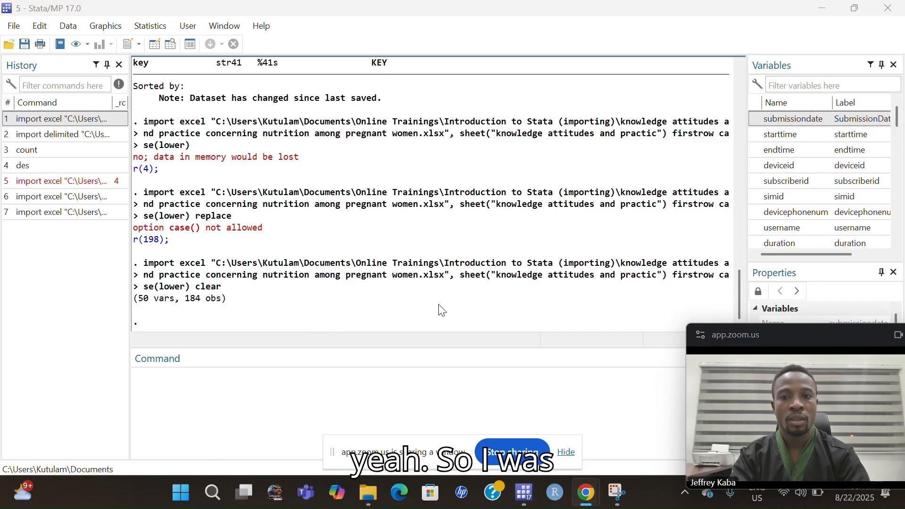
pyautogui.click(340, 382)
pyautogui.write('des')
pyautogui.press('Return')
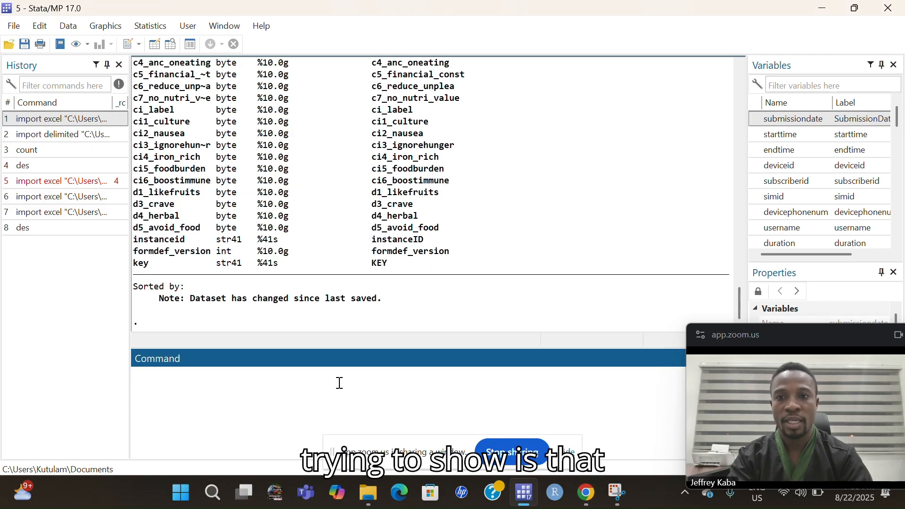
pyautogui.scroll(15, 469, 193)
pyautogui.scroll(-5, 470, 193)
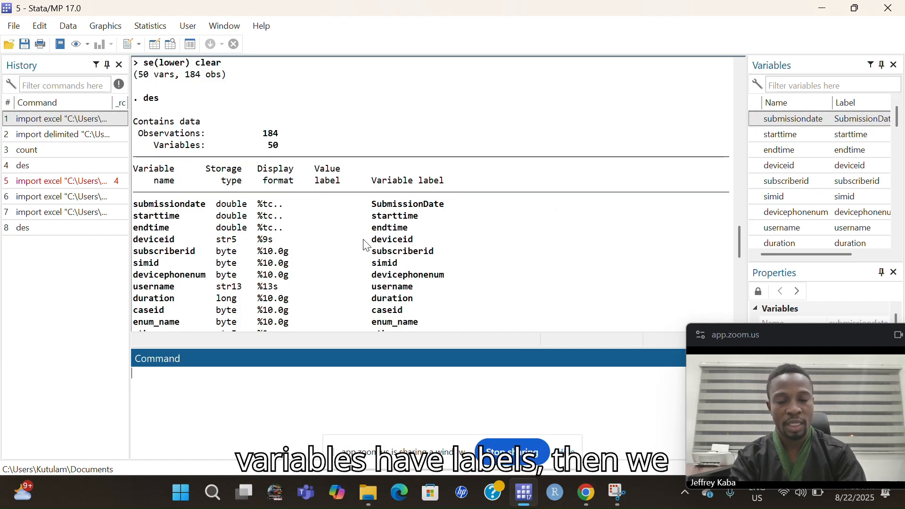
pyautogui.scroll(-1, 399, 262)
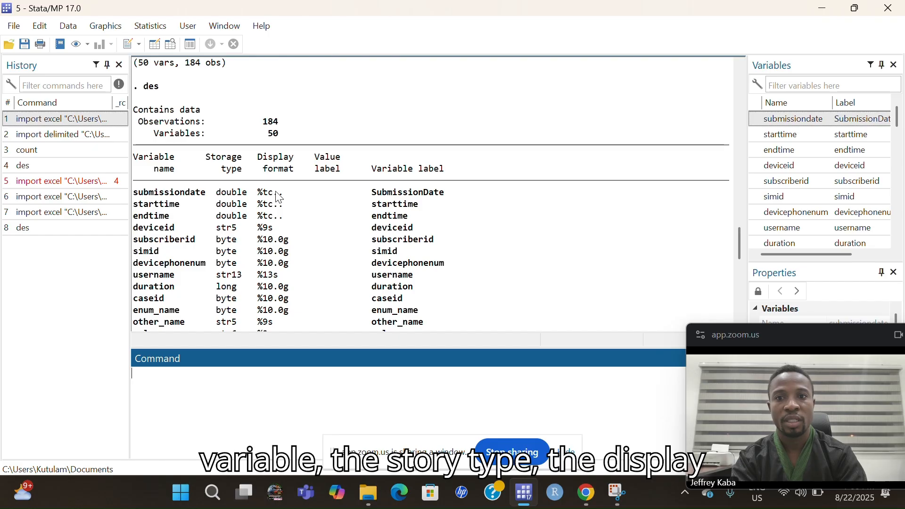
pyautogui.scroll(-1, 412, 230)
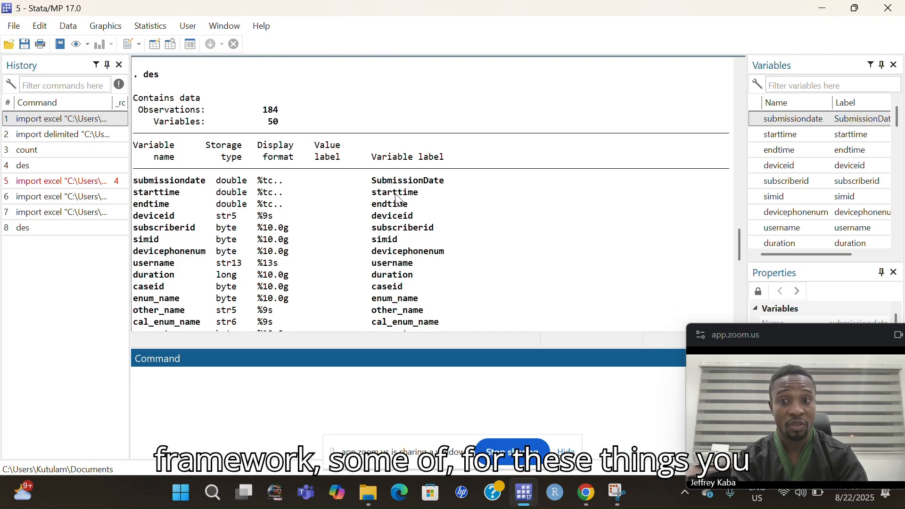